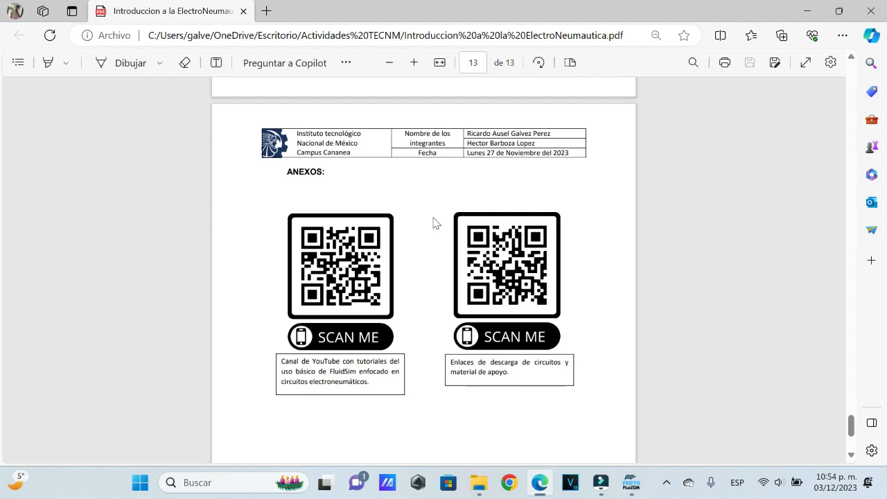
# Step: Review the electropneumatics manual's annexes, pneumatic and electrical concepts, and the table of electrical component symbols
pyautogui.scroll(4, 436, 217)
pyautogui.scroll(-7, 434, 210)
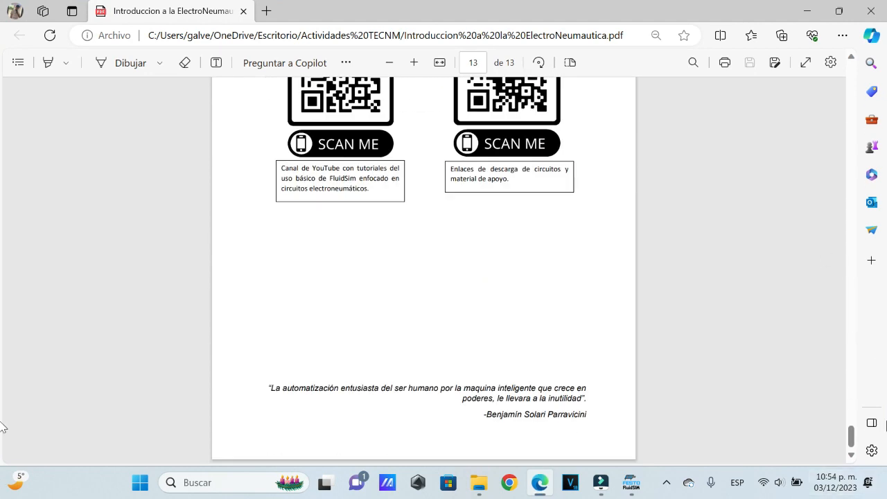
pyautogui.moveTo(847, 442); pyautogui.dragTo(827, 63)
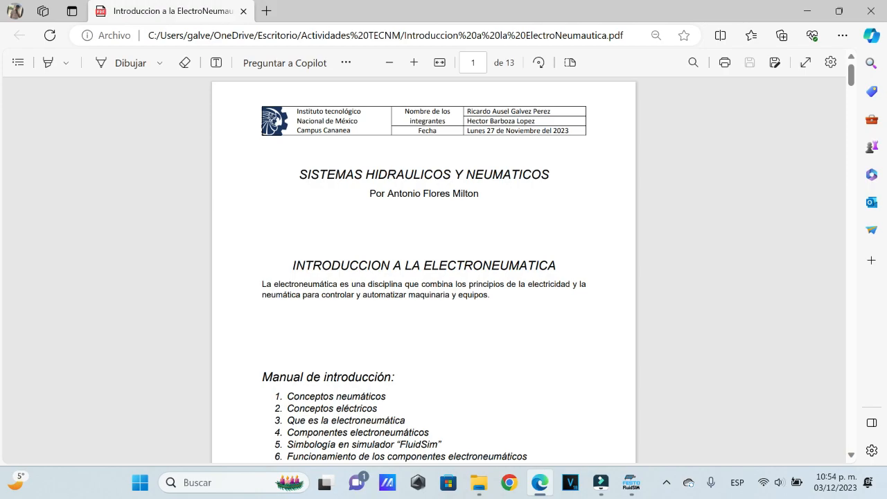
pyautogui.scroll(-8, 720, 258)
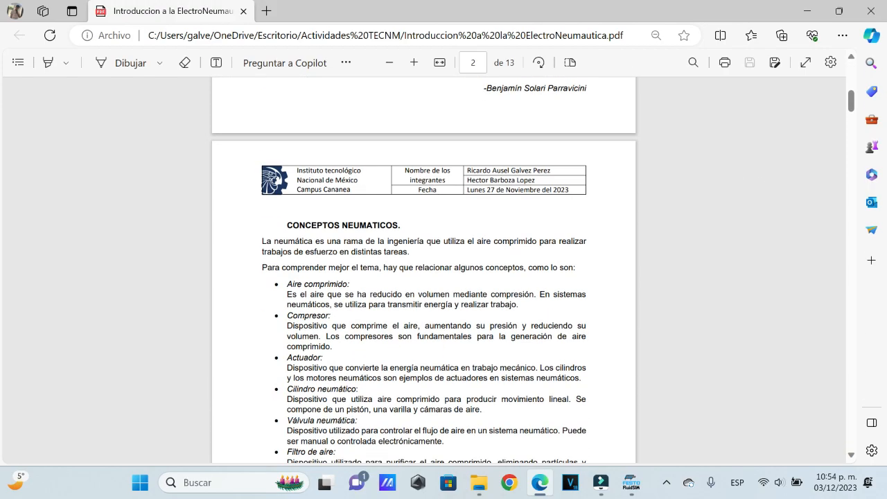
pyautogui.scroll(-15, 505, 278)
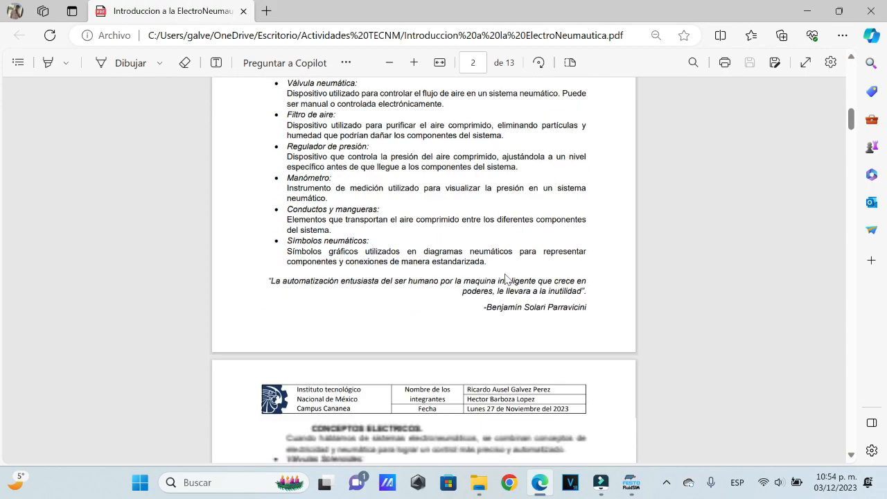
pyautogui.scroll(-15, 505, 278)
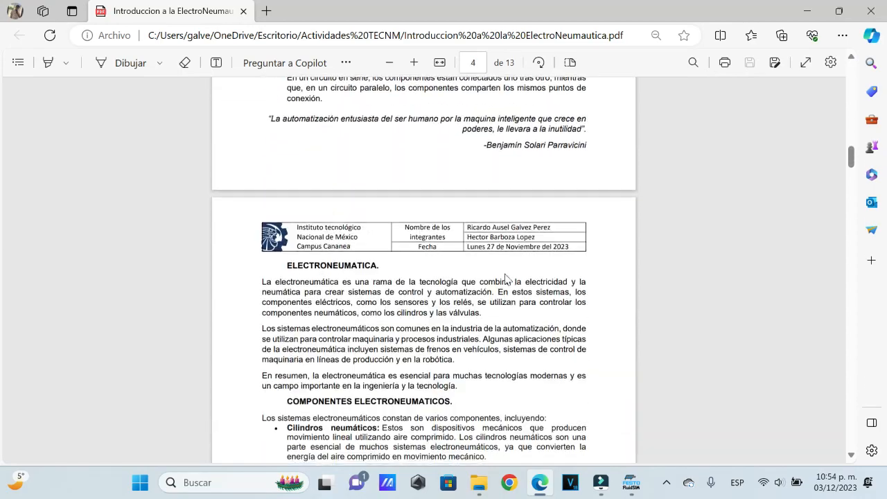
pyautogui.scroll(3, 505, 278)
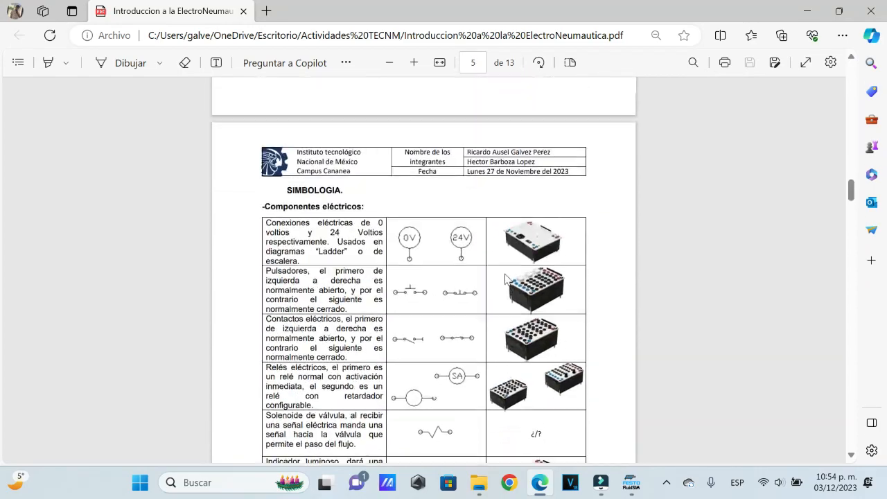
pyautogui.scroll(-3, 545, 134)
pyautogui.scroll(2, 530, 194)
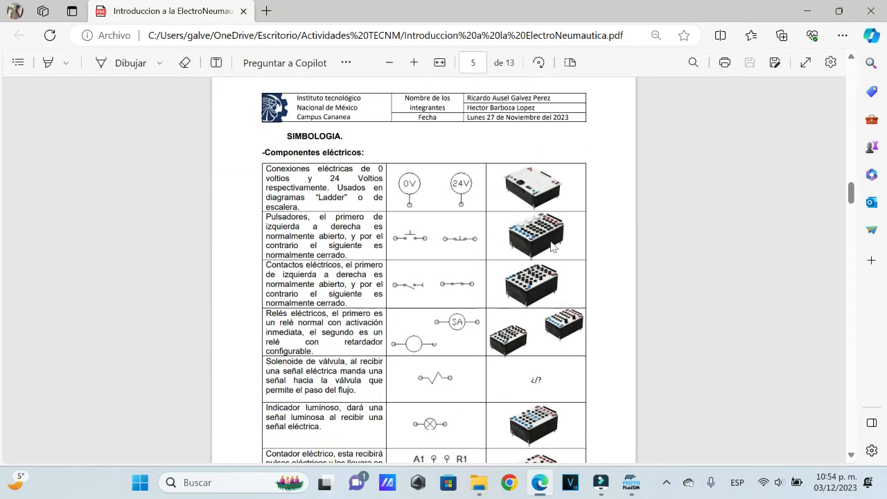
# Step: Review the manual's pneumatic component symbols, explained electropneumatic circuits and application examples in robotics, automotive and medicine
pyautogui.scroll(-12, 552, 246)
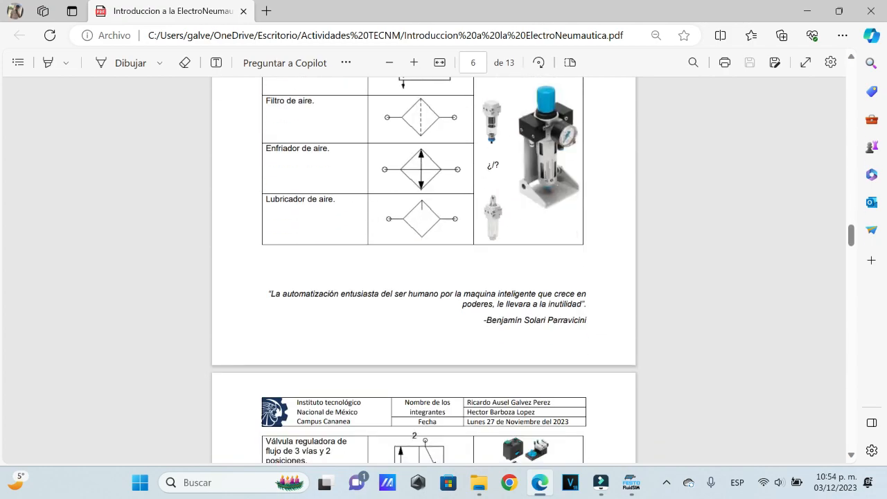
pyautogui.scroll(-2, 592, 95)
pyautogui.scroll(2, 592, 204)
pyautogui.scroll(-2, 533, 258)
pyautogui.scroll(-8, 524, 267)
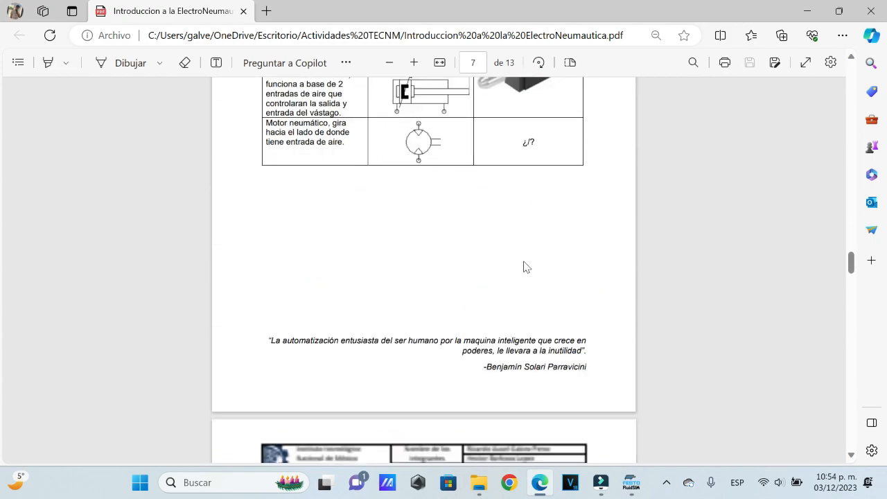
pyautogui.scroll(-15, 524, 267)
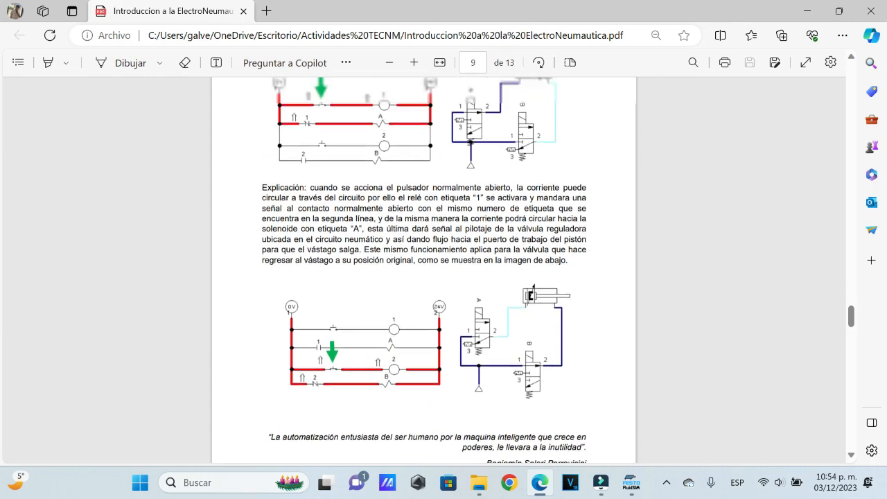
pyautogui.scroll(2, 605, 128)
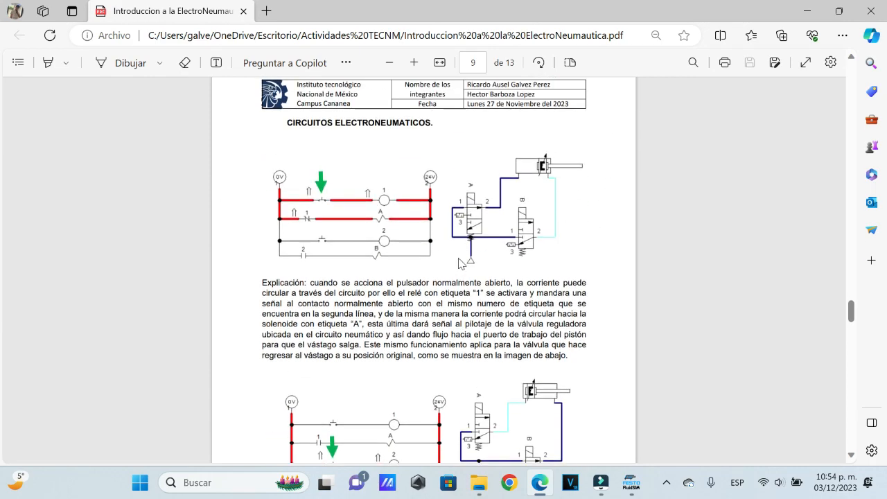
pyautogui.scroll(-15, 499, 319)
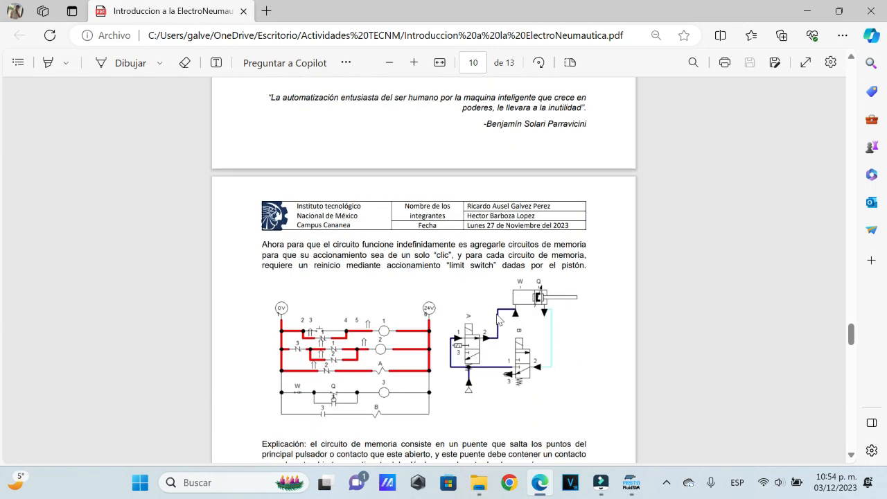
pyautogui.scroll(-20, 496, 319)
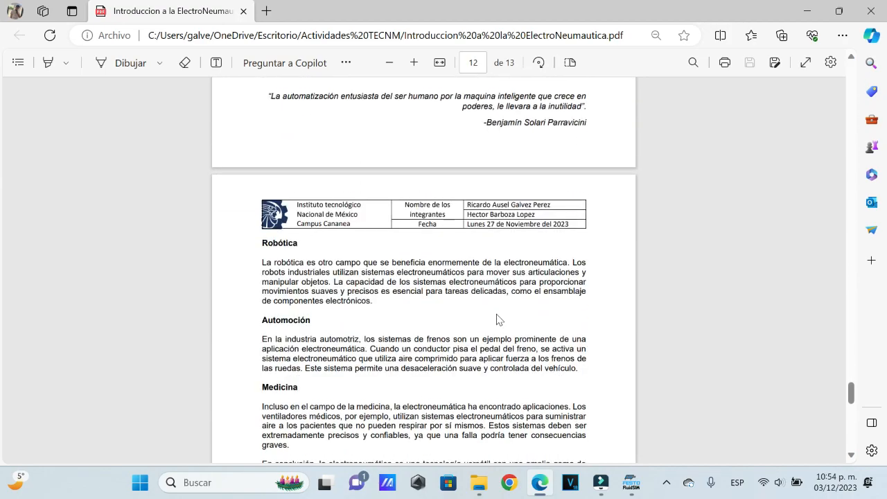
pyautogui.scroll(-4, 288, 321)
# Step: Switch to the pneumatic version of FluidSIM and close the modified noname1.ct circuit without saving it
pyautogui.press('super+d')
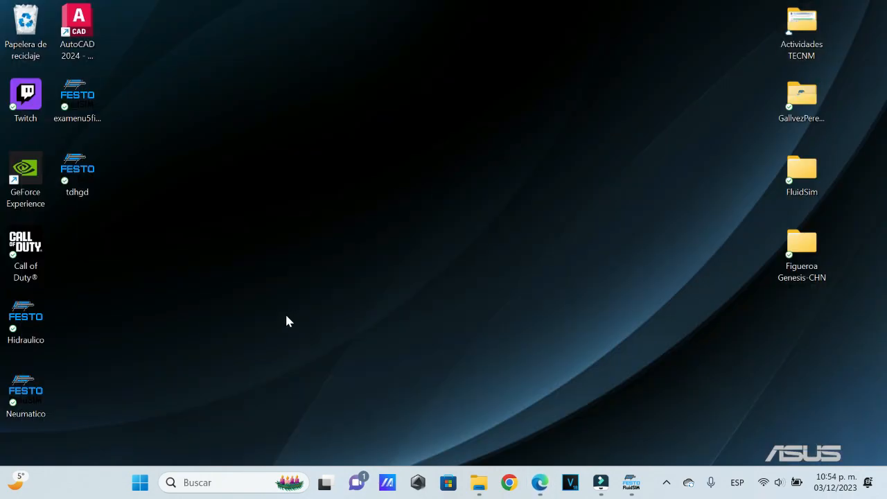
pyautogui.doubleClick(26, 391)
pyautogui.click(613, 11)
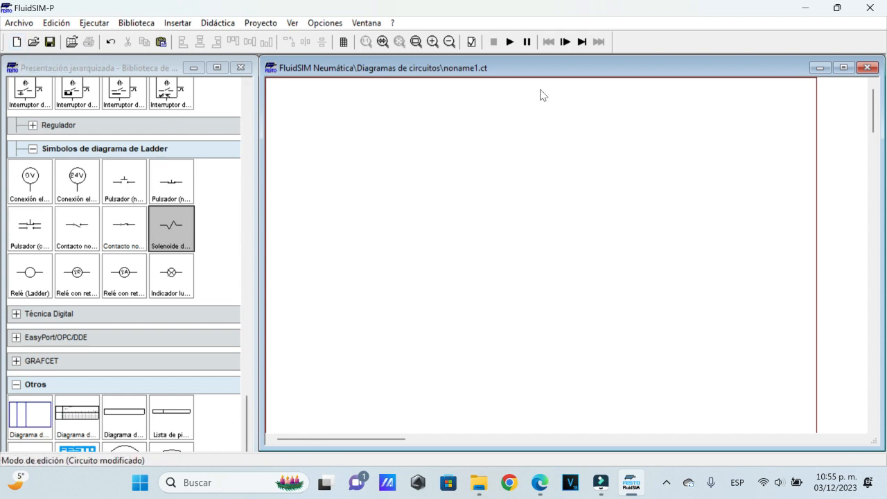
pyautogui.click(867, 67)
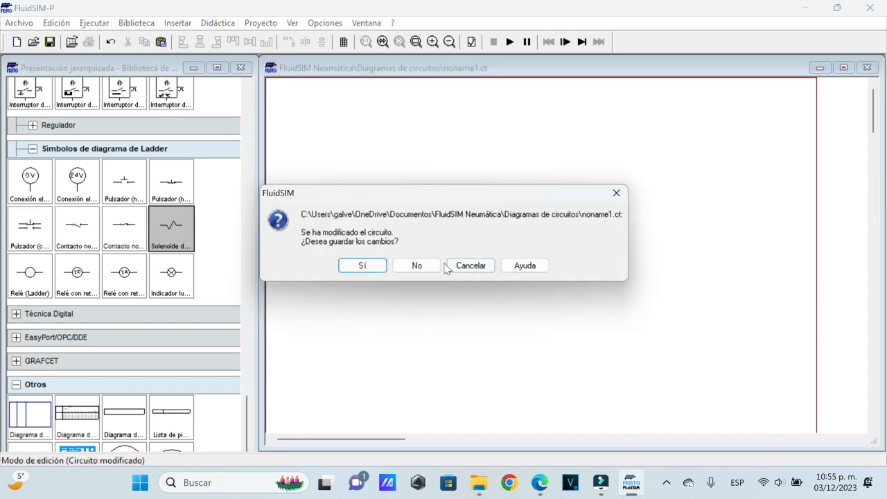
pyautogui.click(431, 265)
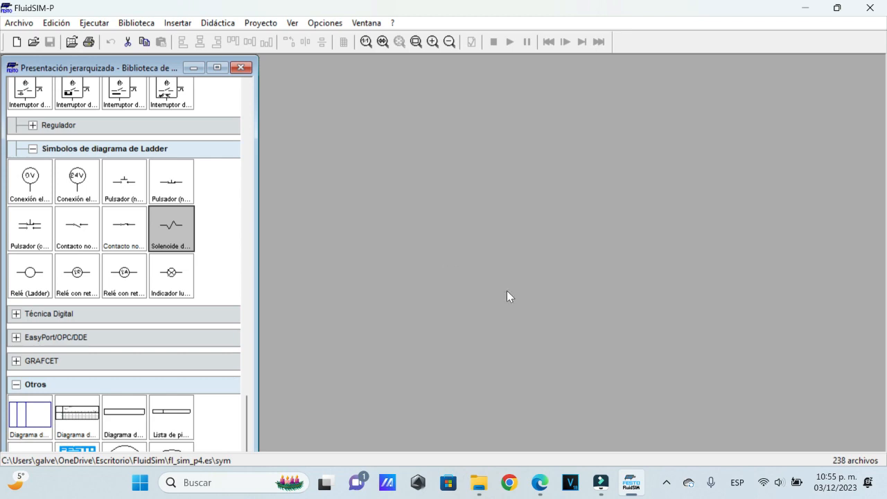
# Step: Create a new blank circuit diagram and return the component library to its pneumatic supply elements
pyautogui.scroll(3, 200, 180)
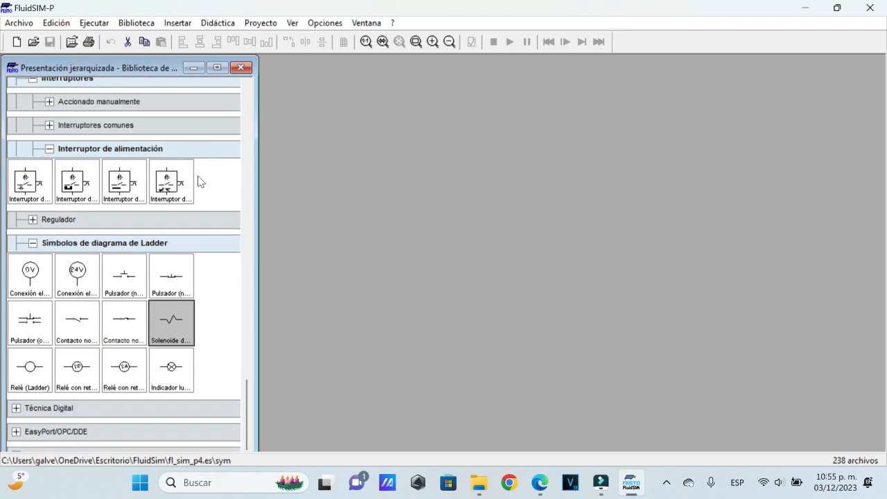
pyautogui.moveTo(249, 415); pyautogui.dragTo(257, 82)
pyautogui.click(17, 42)
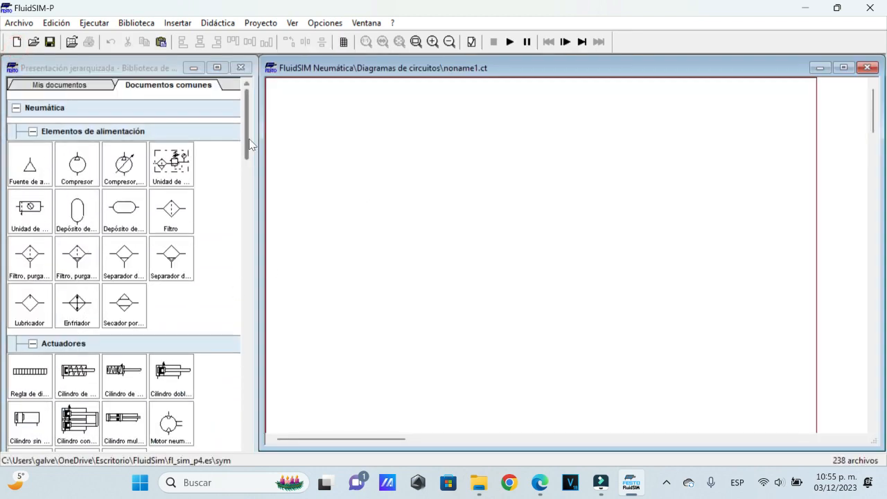
# Step: Place a compressed-air source in the circuit and a configurable 3/n-way valve above it
pyautogui.moveTo(249, 138); pyautogui.dragTo(255, 197)
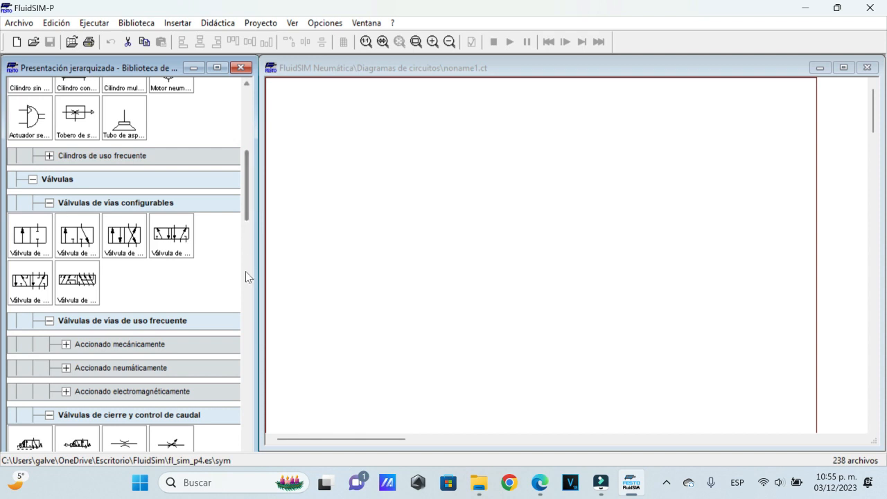
pyautogui.scroll(5, 247, 205)
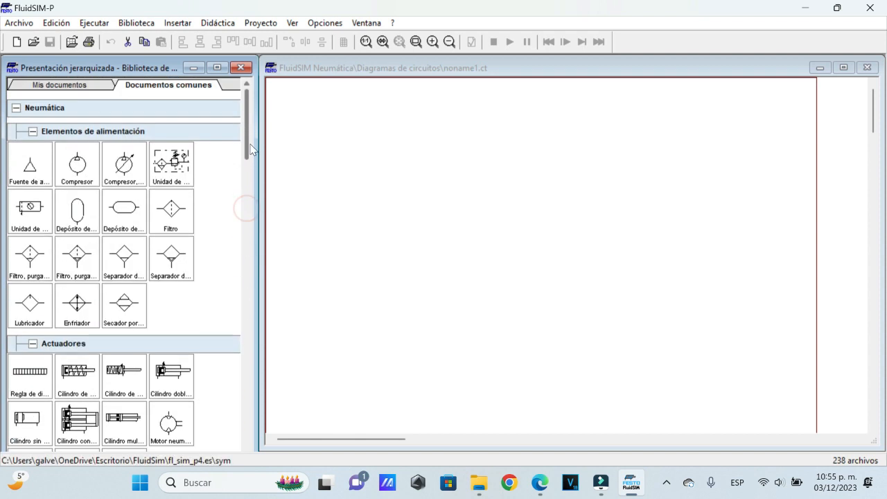
pyautogui.moveTo(31, 156); pyautogui.dragTo(620, 300)
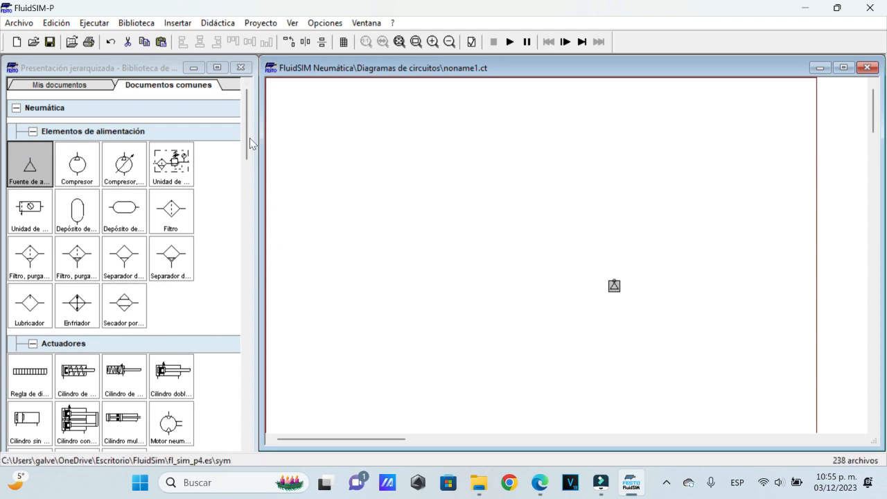
pyautogui.moveTo(248, 146); pyautogui.dragTo(262, 187)
pyautogui.moveTo(77, 353); pyautogui.dragTo(646, 211)
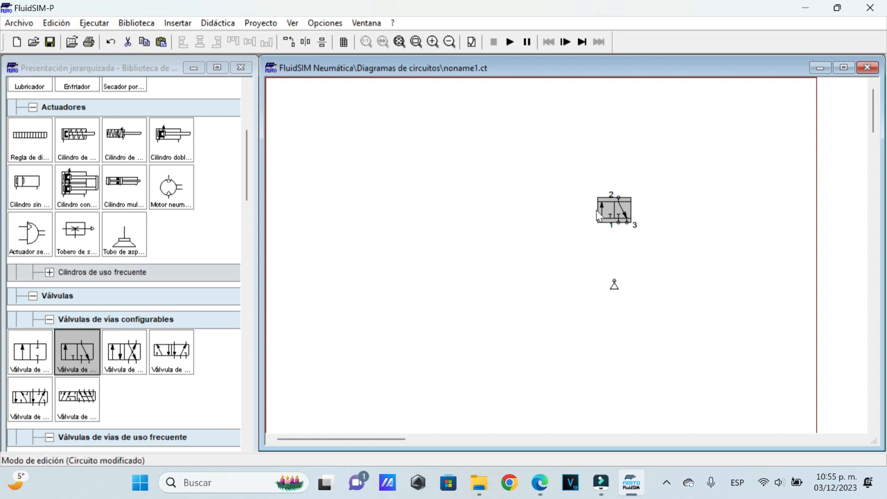
# Step: Try out a 4/n-way valve with a blocked centre and crossed-flow third position, and remove it from the circuit
pyautogui.moveTo(124, 351); pyautogui.dragTo(526, 244)
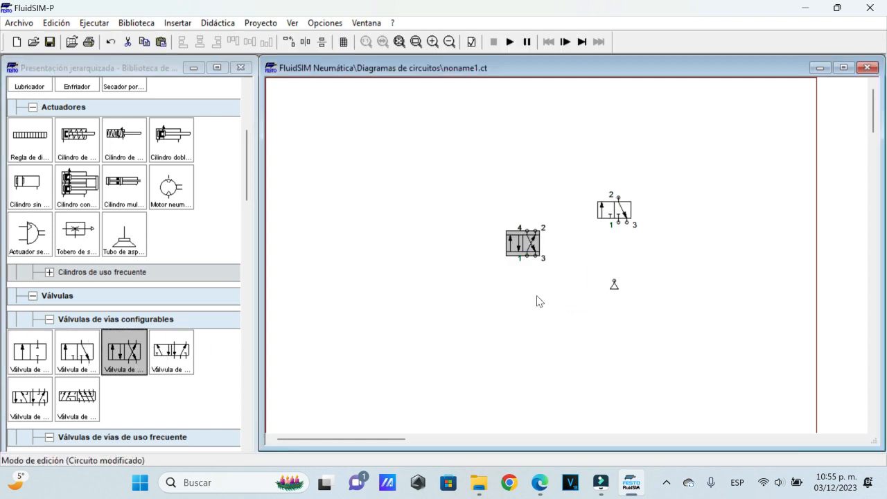
pyautogui.doubleClick(531, 248)
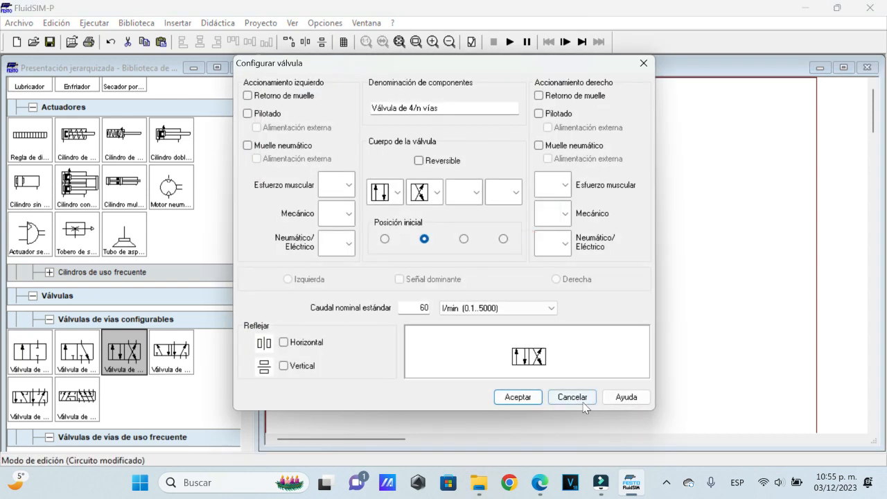
pyautogui.click(474, 195)
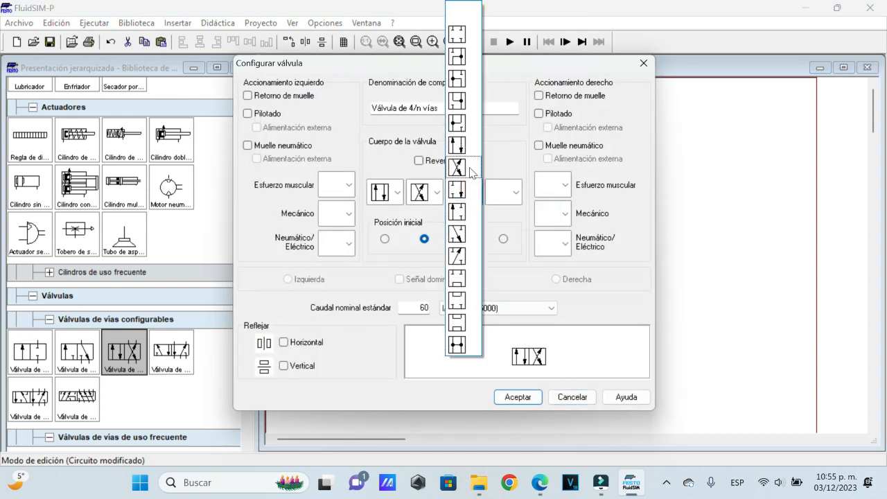
pyautogui.click(473, 173)
pyautogui.click(440, 191)
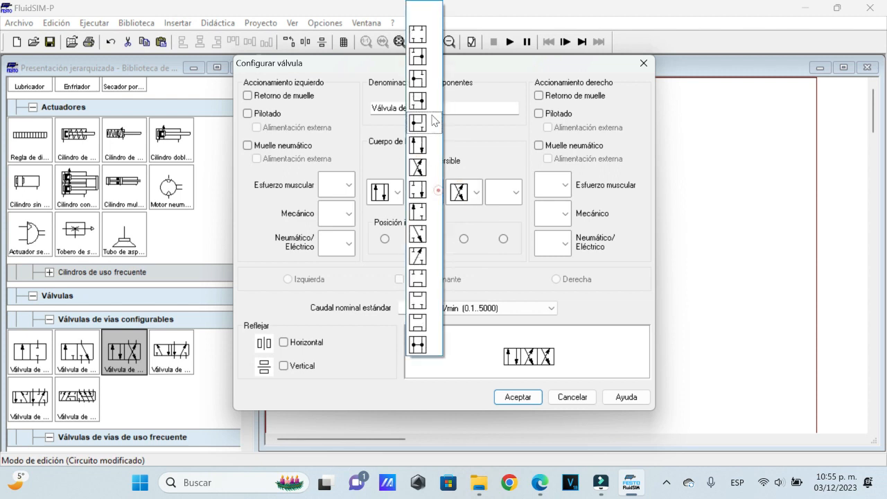
pyautogui.click(419, 38)
pyautogui.click(517, 397)
pyautogui.click(561, 328)
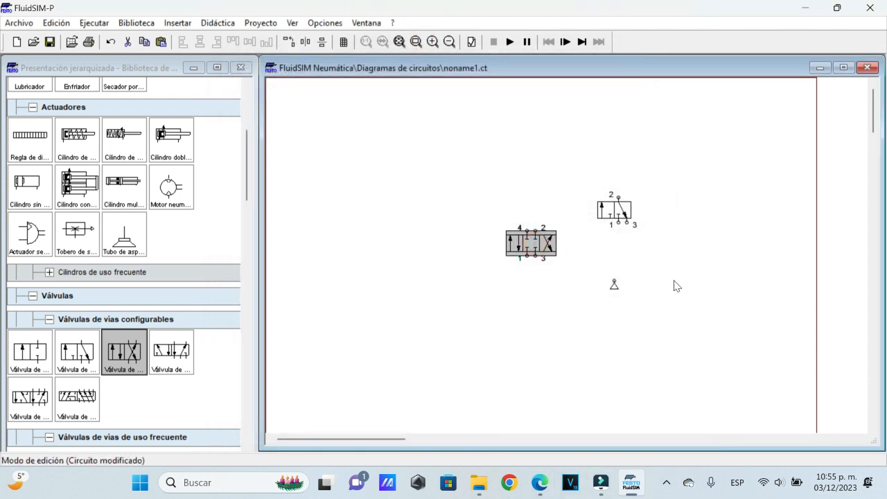
pyautogui.press('Delete')
# Step: Rotate the 3/n-way valve so ports 1 and 3 face left and port 2 faces right, and shift it slightly down and right
pyautogui.click(615, 211)
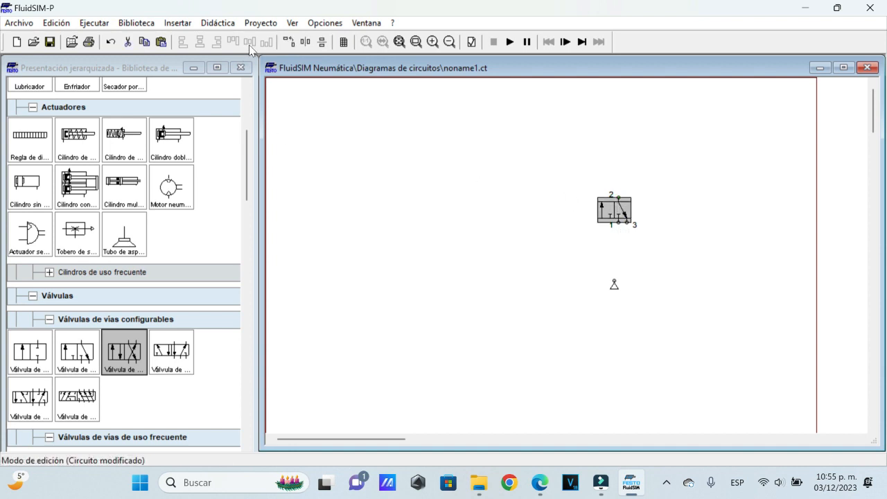
pyautogui.click(288, 40)
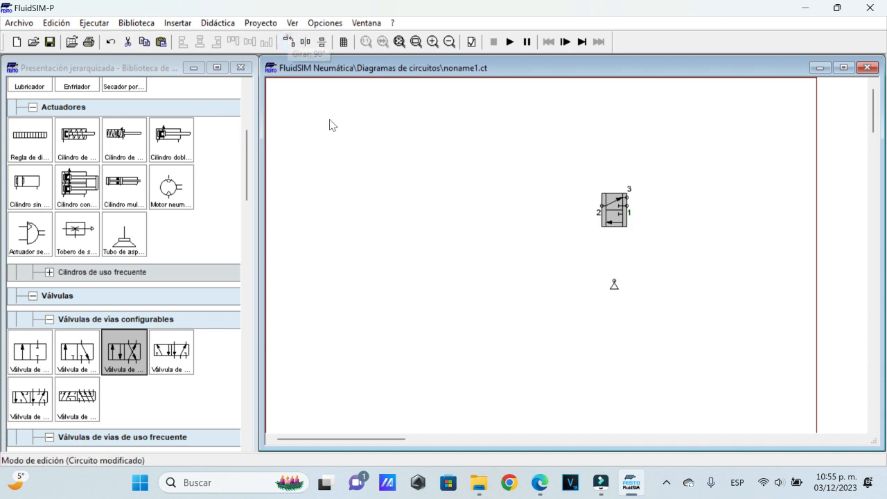
pyautogui.click(289, 40)
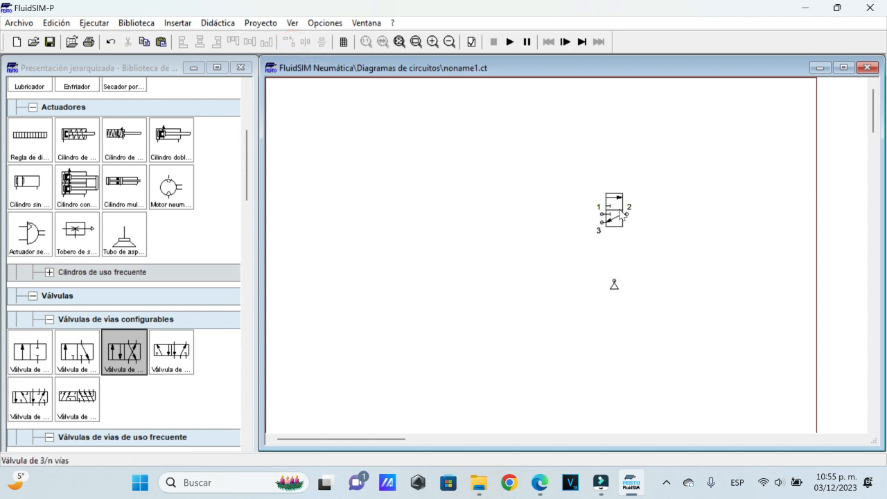
pyautogui.moveTo(620, 210); pyautogui.dragTo(637, 226)
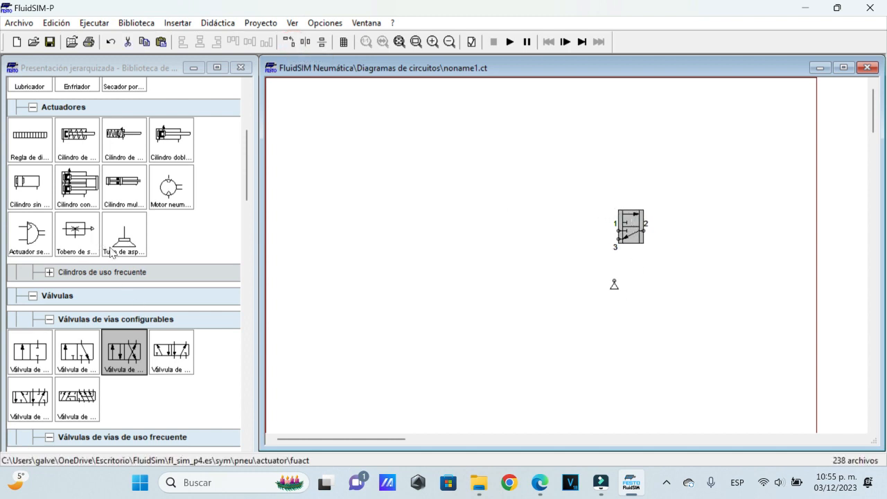
# Step: Place a single-acting spring cylinder above the 3/n-way valve and a double-acting cylinder to the valve's right
pyautogui.moveTo(245, 186); pyautogui.dragTo(245, 166)
pyautogui.moveTo(136, 260); pyautogui.dragTo(676, 167)
pyautogui.moveTo(172, 255); pyautogui.dragTo(754, 184)
pyautogui.moveTo(655, 134); pyautogui.dragTo(618, 129)
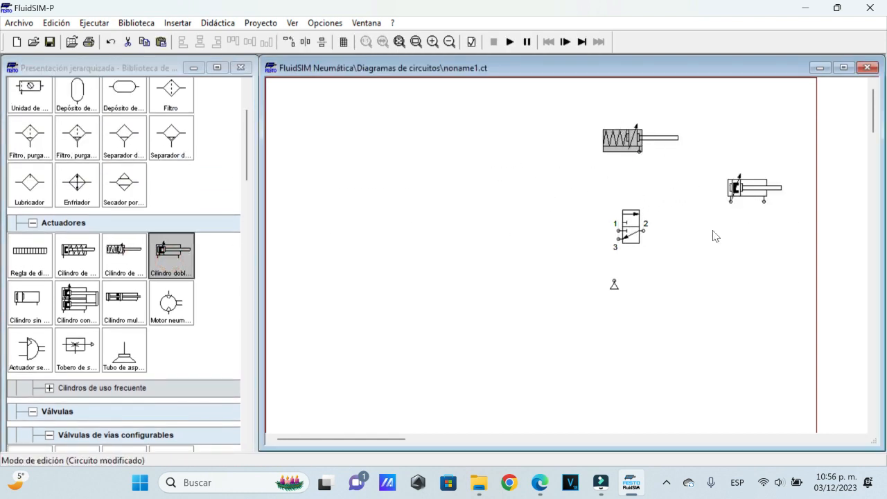
pyautogui.moveTo(583, 198)
pyautogui.mouseDown()
pyautogui.moveTo(607, 341)
pyautogui.moveTo(657, 327)
pyautogui.mouseUp()
pyautogui.click(706, 184)
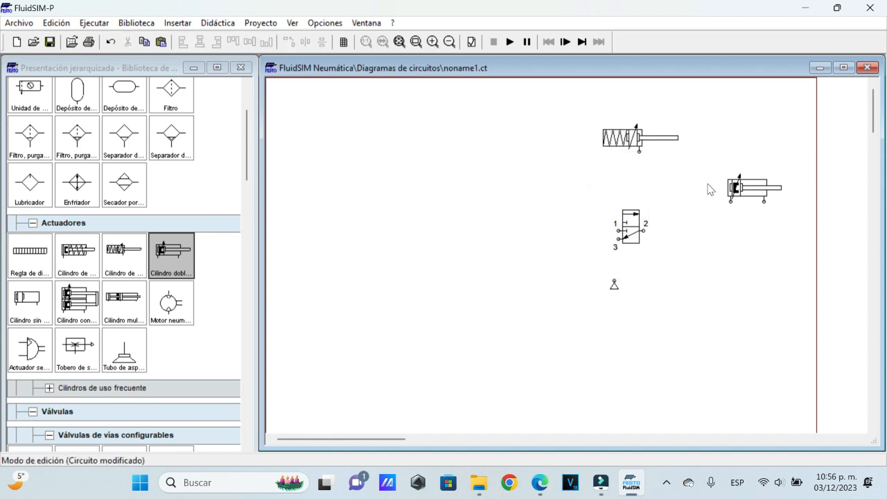
pyautogui.click(751, 184)
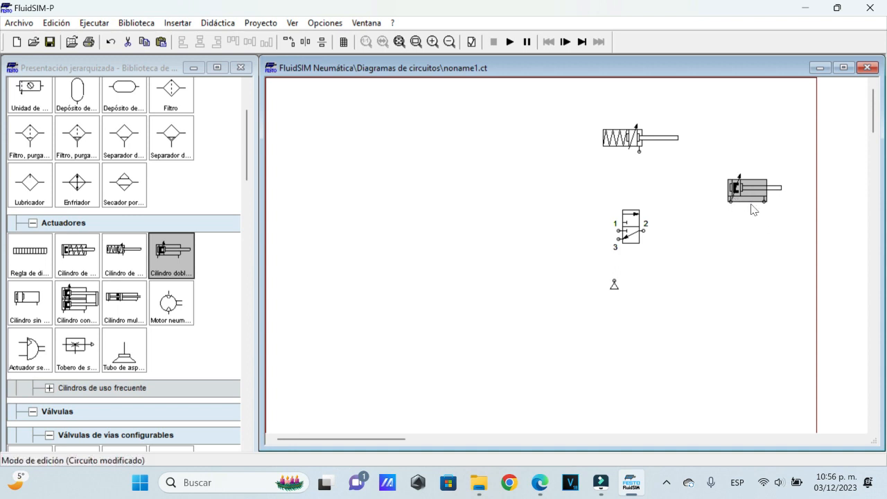
# Step: Replace the single-acting cylinder above the valve with one whose air port is at the rear and whose spring surrounds the rod
pyautogui.click(634, 143)
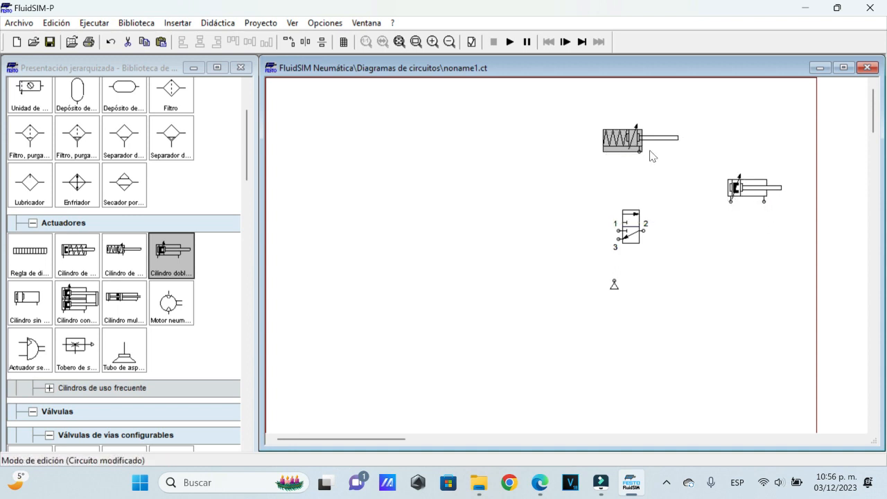
pyautogui.press('Delete')
pyautogui.moveTo(77, 254); pyautogui.dragTo(663, 155)
pyautogui.click(678, 234)
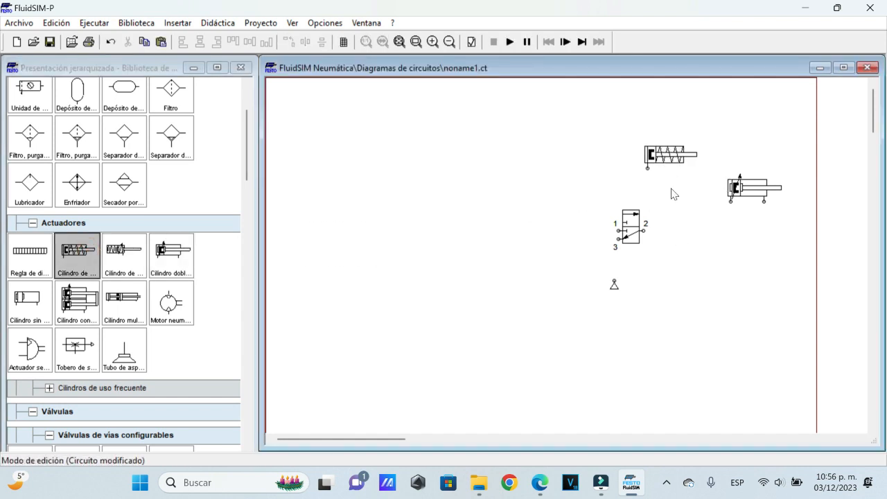
# Step: Delete the double-acting cylinder, and shift the 3/n-way valve and the air source up and to the left
pyautogui.click(757, 195)
pyautogui.press('Delete')
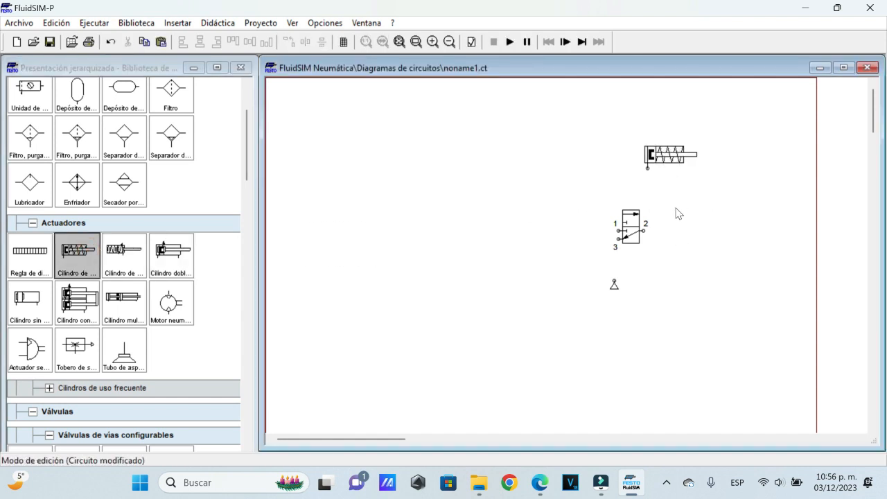
pyautogui.moveTo(638, 240); pyautogui.dragTo(616, 237)
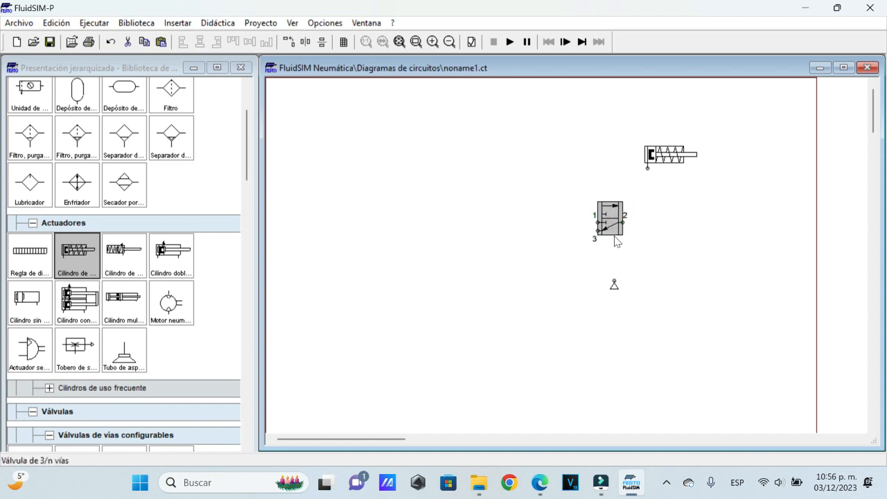
pyautogui.moveTo(615, 285); pyautogui.dragTo(582, 272)
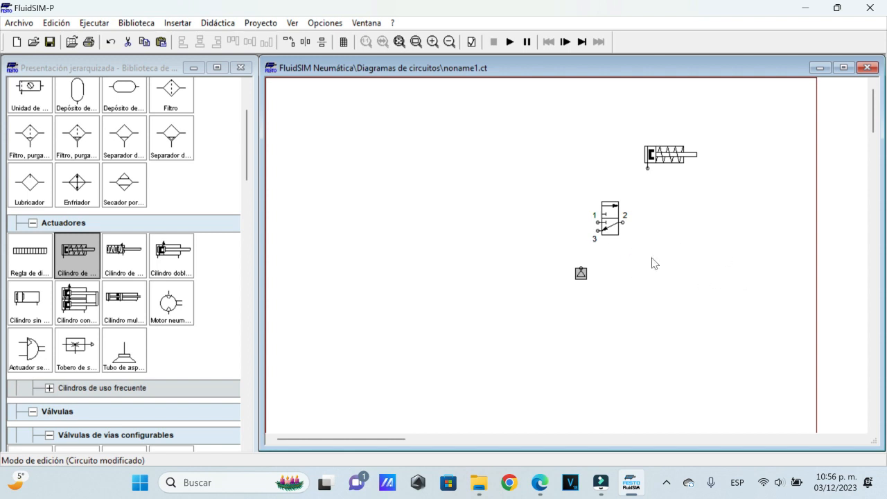
# Step: Fit a silencer to valve port 3, and pipe the air source to port 1 and port 2 to the cylinder
pyautogui.doubleClick(597, 231)
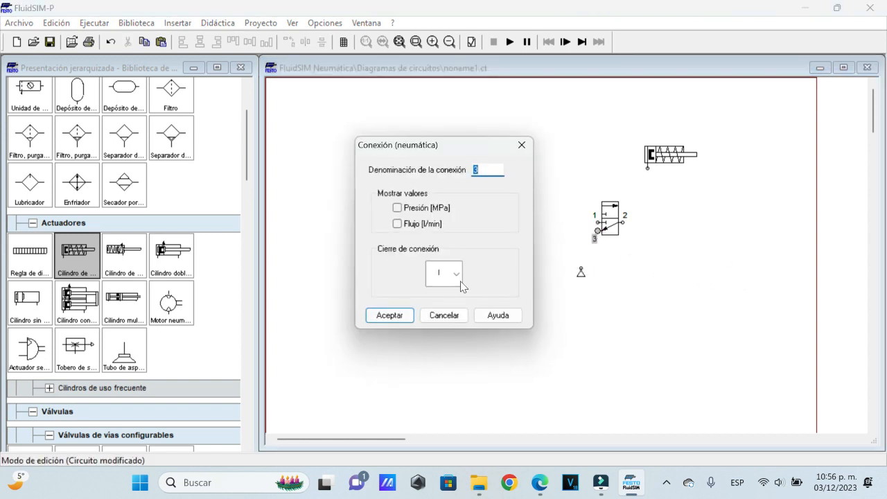
pyautogui.click(456, 273)
pyautogui.click(444, 387)
pyautogui.click(389, 315)
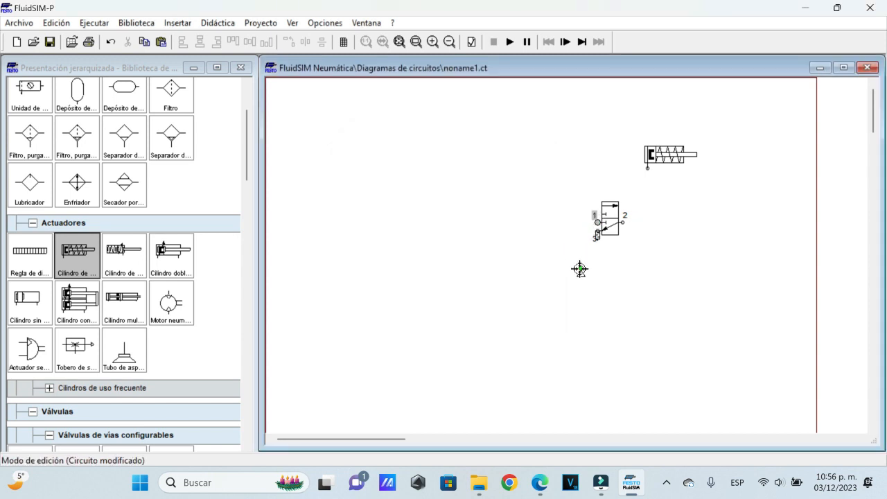
pyautogui.moveTo(580, 268); pyautogui.dragTo(597, 222)
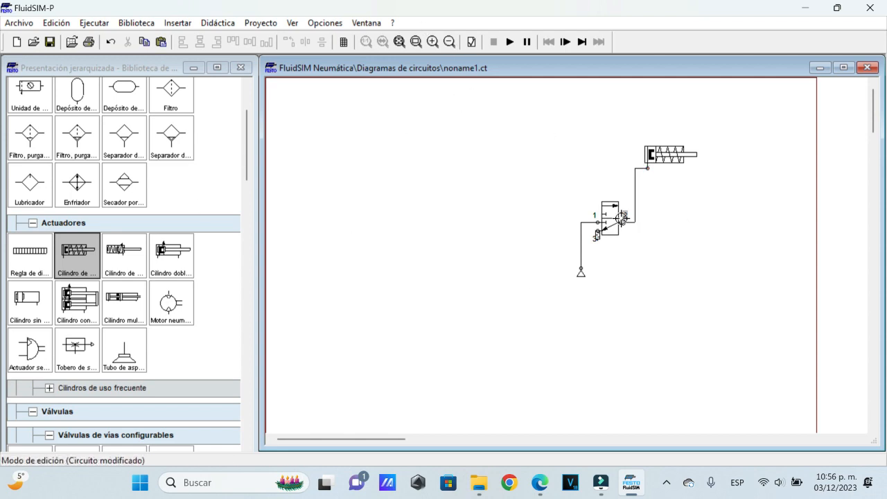
# Step: Configure the 3/n-way valve with a manual push-button as left actuation and a spring return as right actuation
pyautogui.doubleClick(610, 221)
pyautogui.click(344, 185)
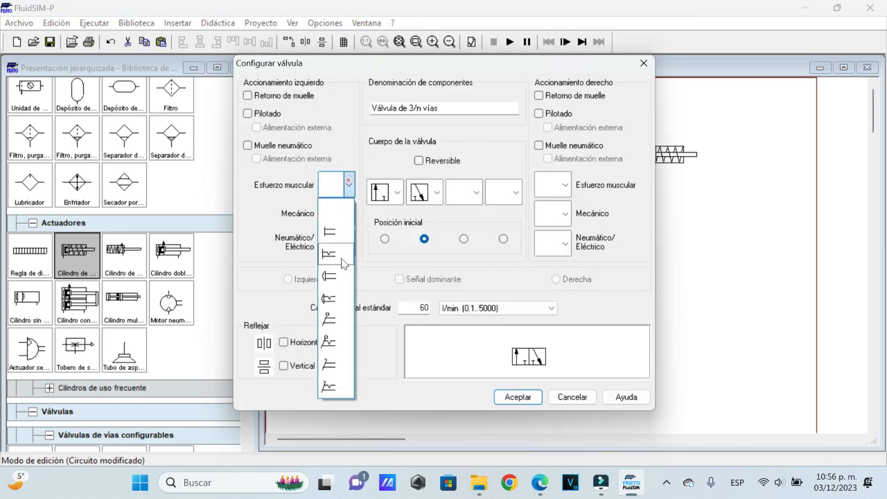
pyautogui.click(333, 278)
pyautogui.click(540, 96)
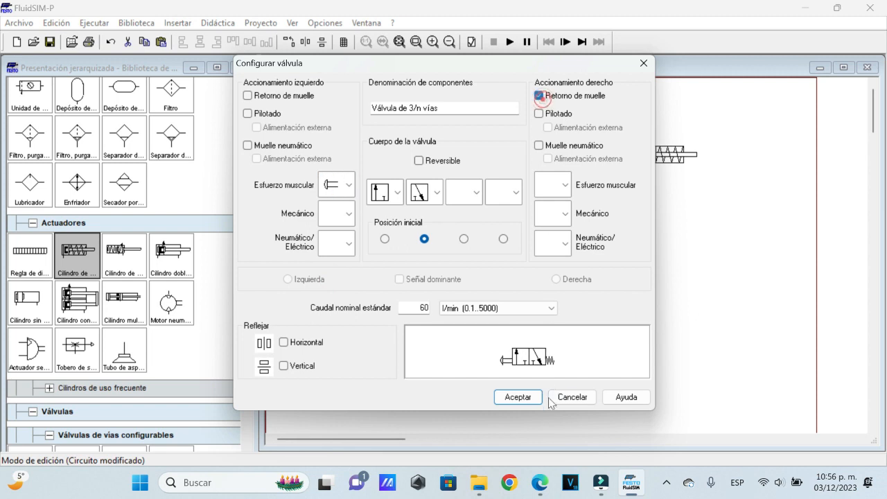
pyautogui.click(517, 397)
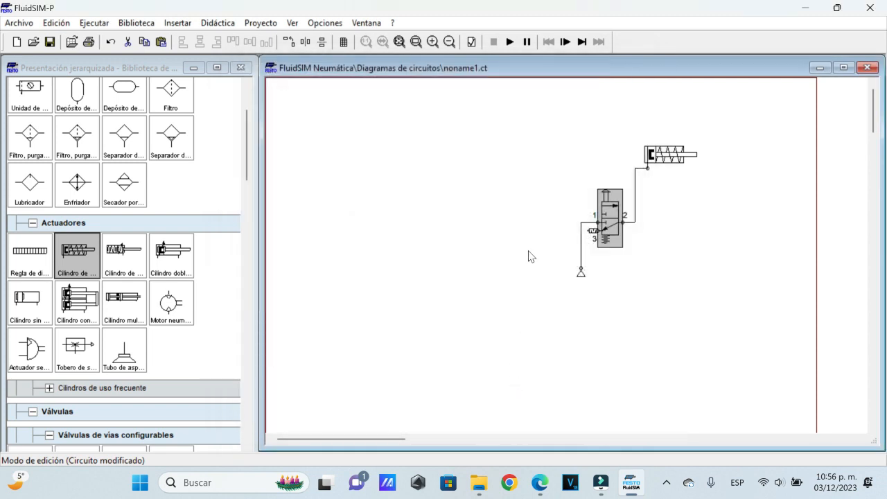
# Step: Simulate the single-acting circuit, operating the valve's push-button to check the cylinder stroke, and stop the simulation
pyautogui.click(510, 41)
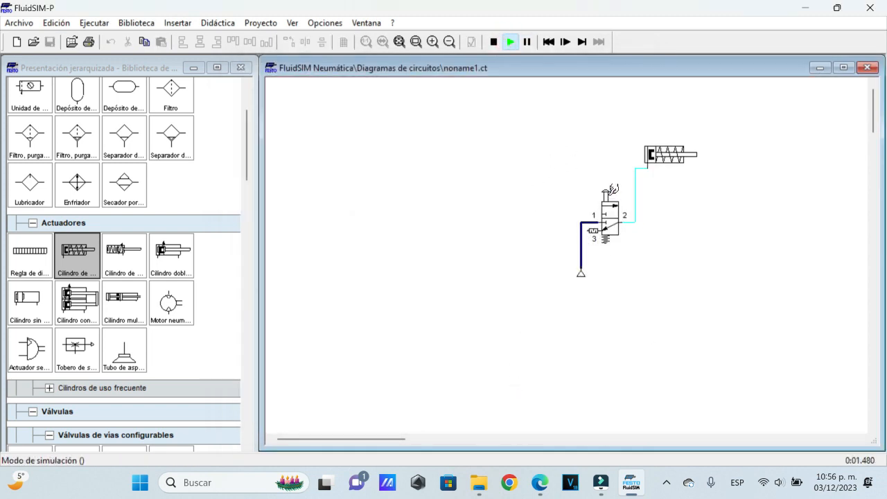
pyautogui.click(612, 189)
pyautogui.click(613, 189)
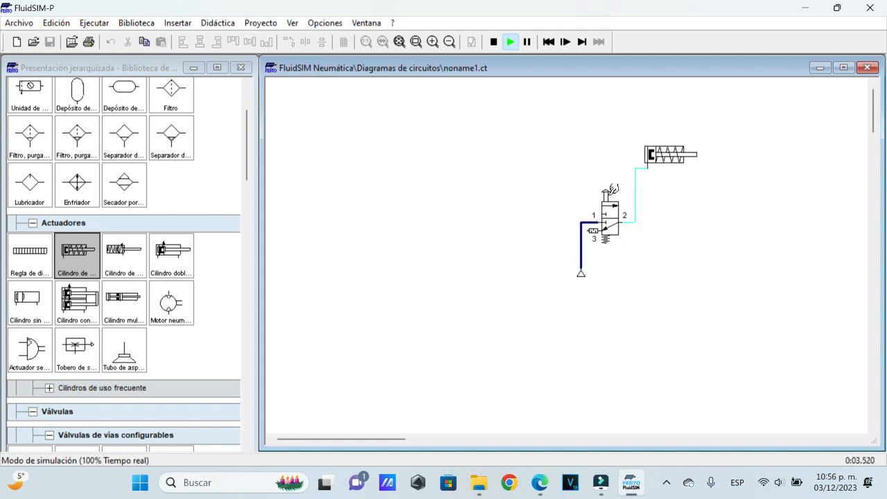
pyautogui.click(613, 188)
pyautogui.click(493, 42)
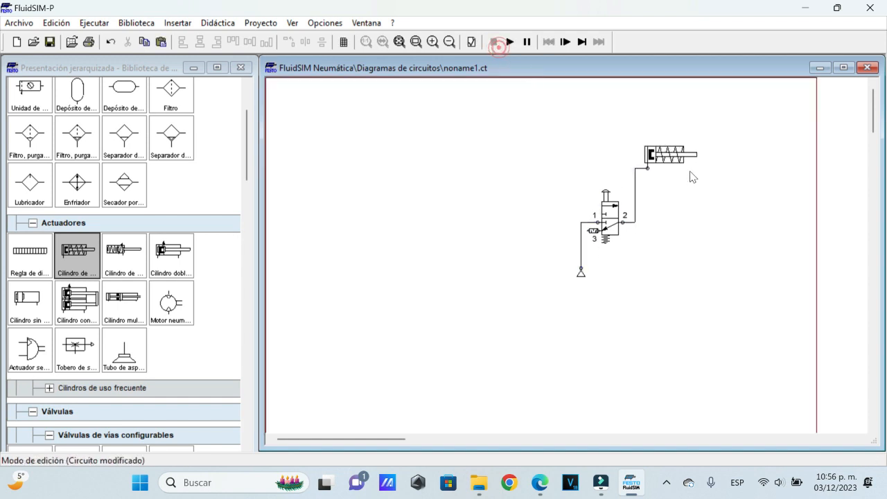
# Step: Replace the single-acting cylinder with a double-acting cylinder and connect its rear port to valve port 2
pyautogui.click(674, 152)
pyautogui.press('Delete')
pyautogui.moveTo(174, 253); pyautogui.dragTo(656, 137)
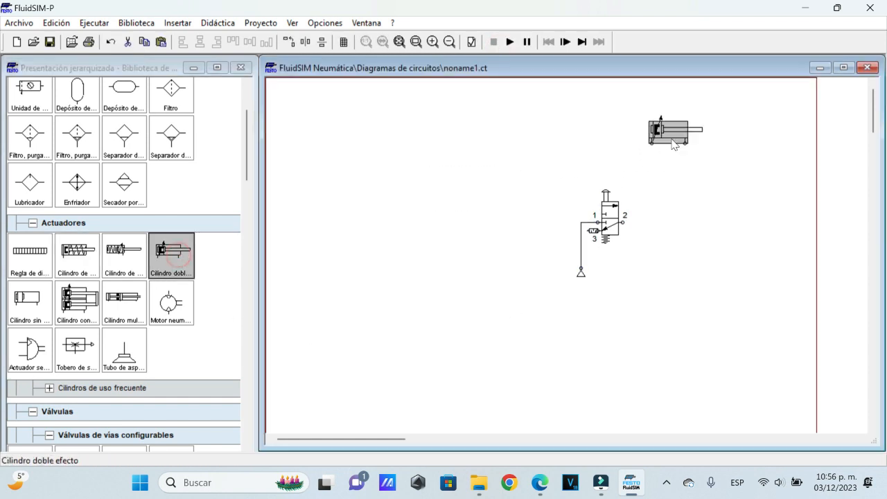
pyautogui.click(638, 200)
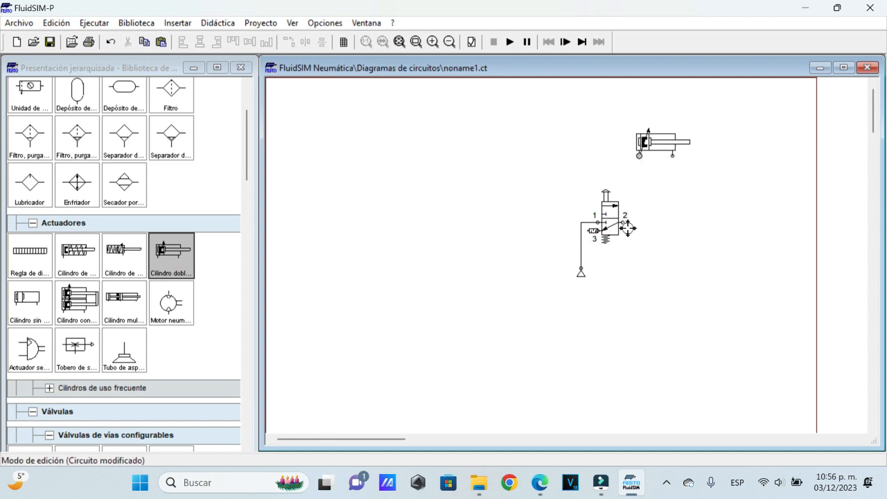
# Step: Simulate the double-acting cylinder with its front port left open, operating the valve's push-button repeatedly, and stop the simulation
pyautogui.click(510, 42)
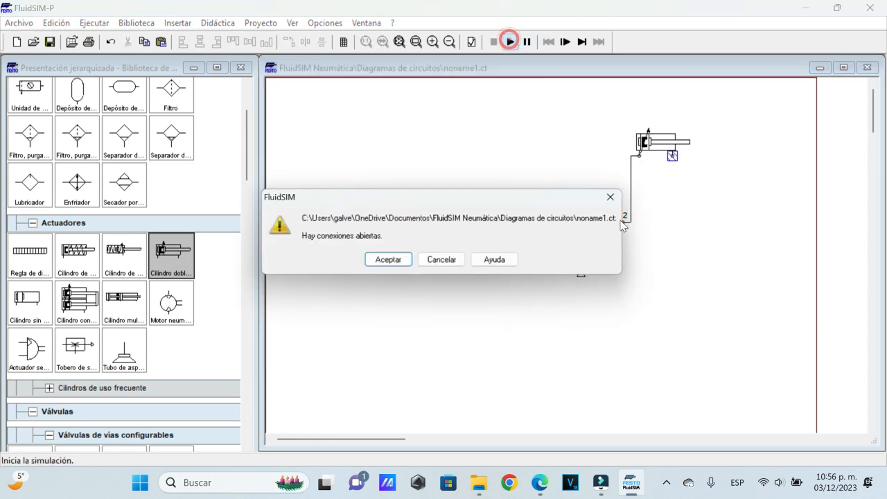
pyautogui.click(402, 269)
pyautogui.click(403, 267)
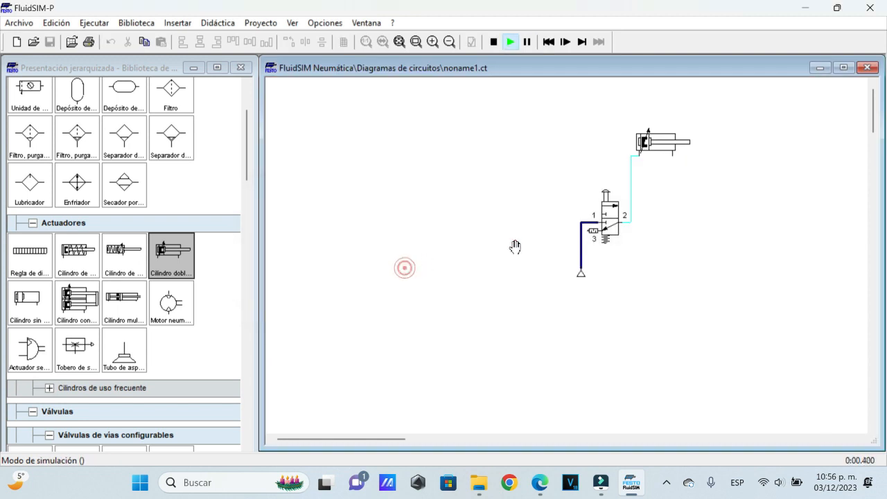
pyautogui.click(618, 190)
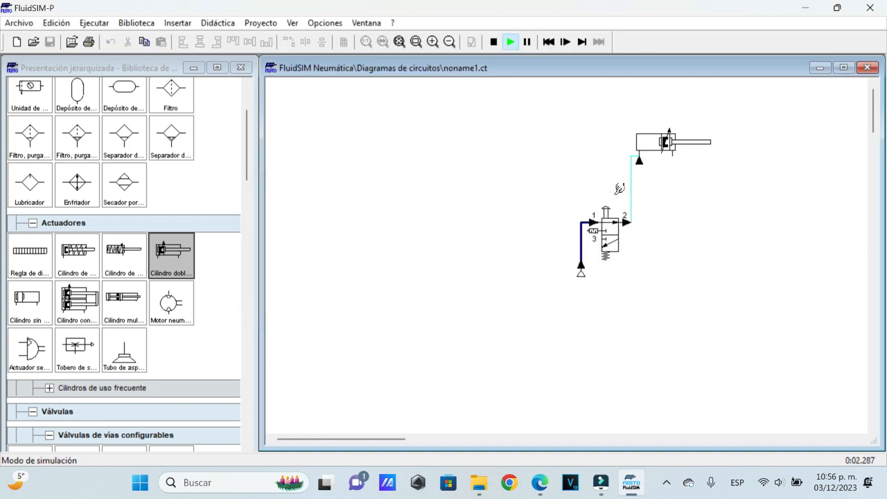
pyautogui.click(613, 189)
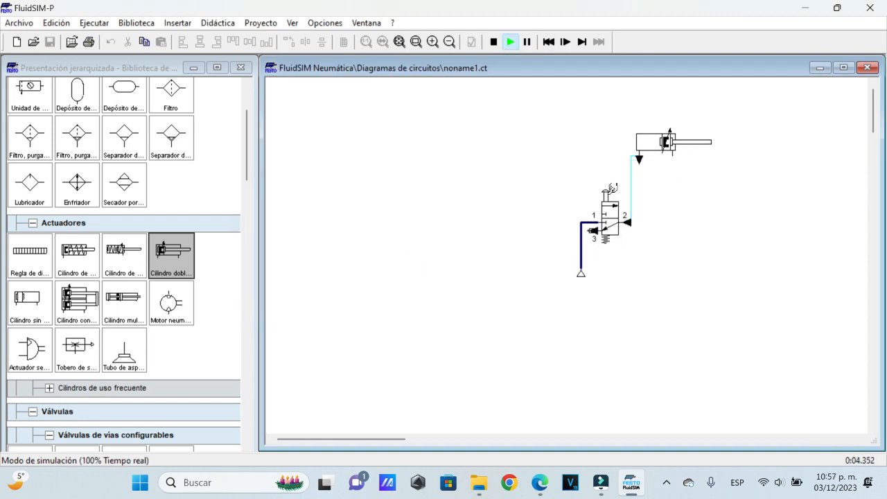
pyautogui.click(612, 189)
pyautogui.click(613, 189)
pyautogui.click(495, 43)
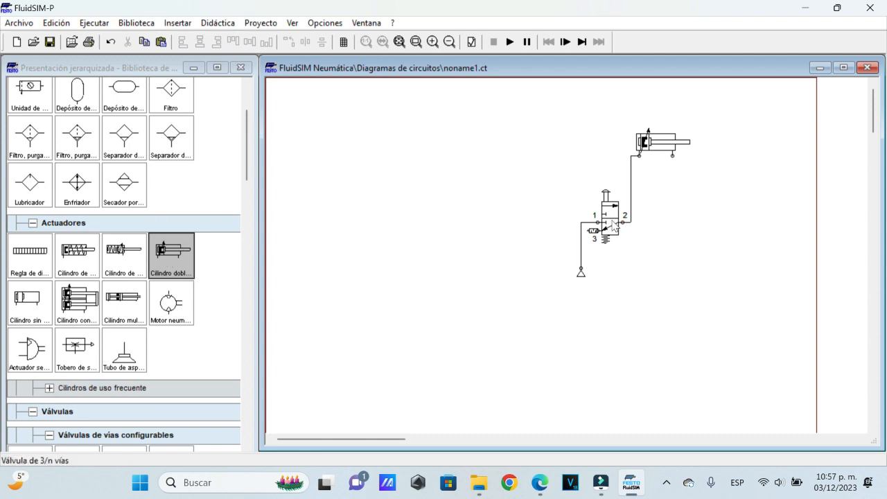
# Step: Duplicate the push-button valve beside the original, piping its port 2 to the cylinder's front port and its port 1 to the air supply line
pyautogui.click(611, 223)
pyautogui.hotkey('ctrl', 'c')
pyautogui.hotkey('ctrl', 'v')
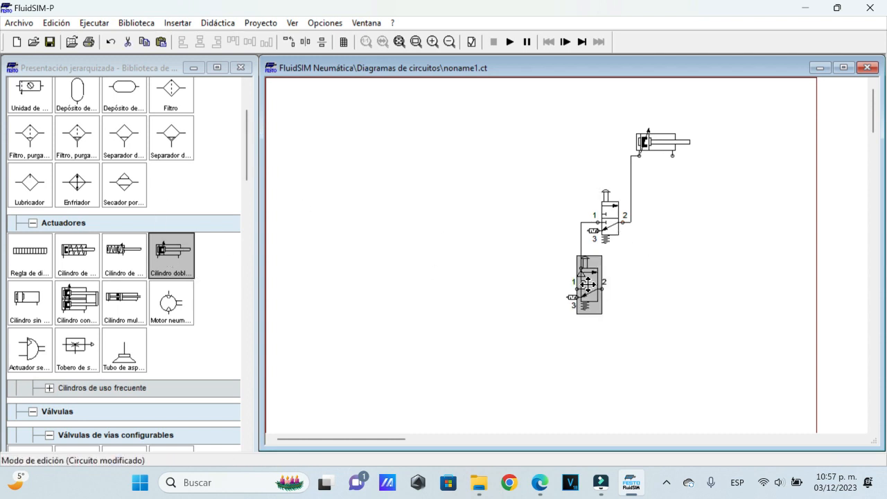
pyautogui.moveTo(587, 281); pyautogui.dragTo(679, 156)
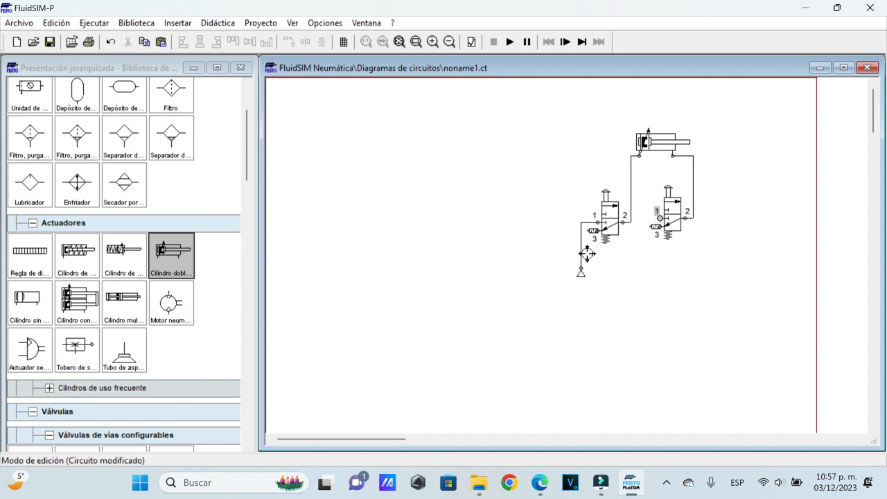
pyautogui.moveTo(580, 254); pyautogui.dragTo(581, 255)
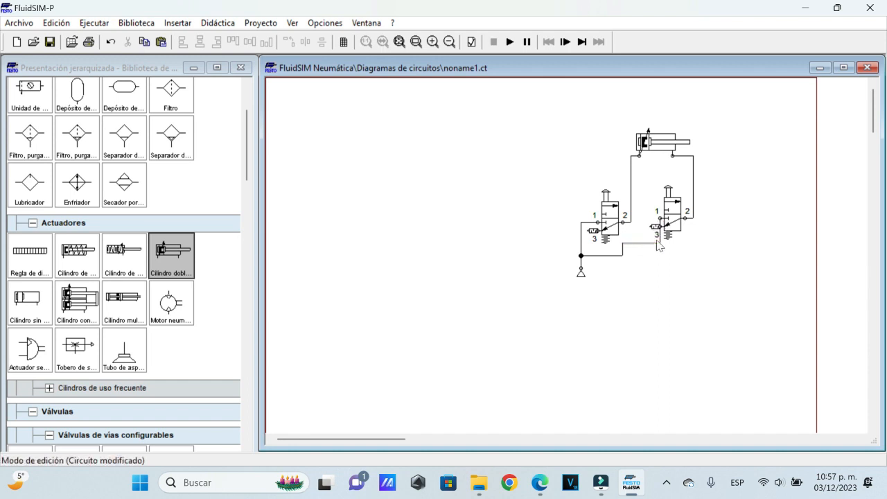
pyautogui.moveTo(660, 241); pyautogui.dragTo(659, 233)
# Step: Simulate the two-valve circuit, operating each push-button in turn to check cylinder extension and retraction, and stop the simulation
pyautogui.click(511, 42)
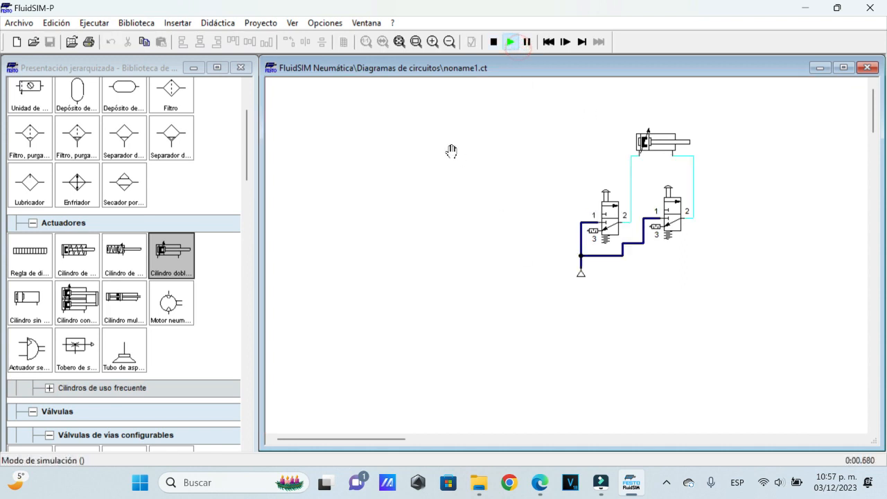
pyautogui.click(623, 189)
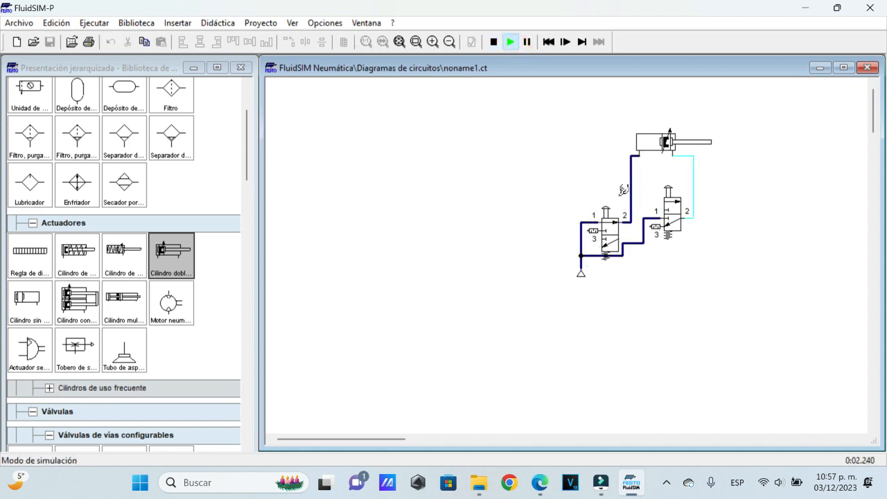
pyautogui.click(672, 186)
pyautogui.click(611, 192)
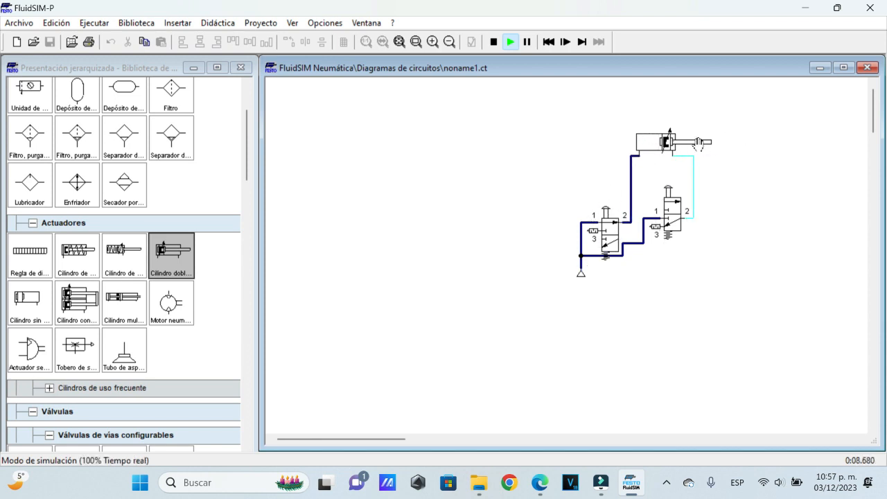
pyautogui.click(614, 185)
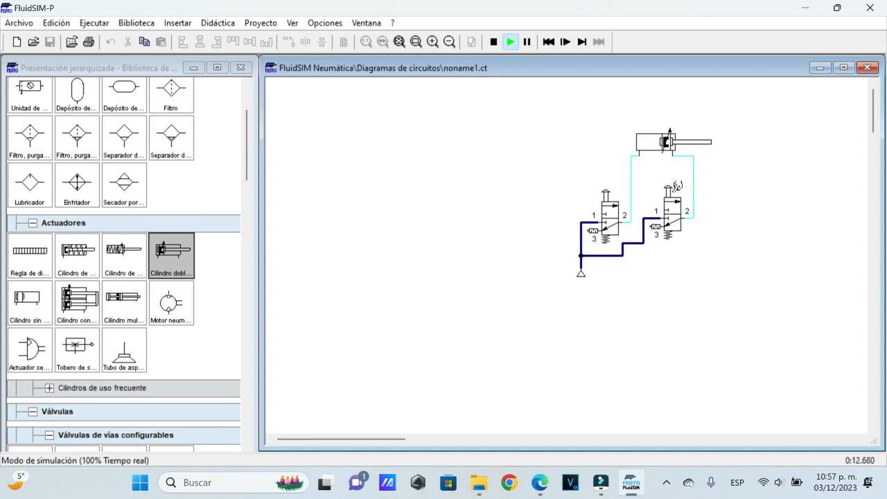
pyautogui.click(674, 188)
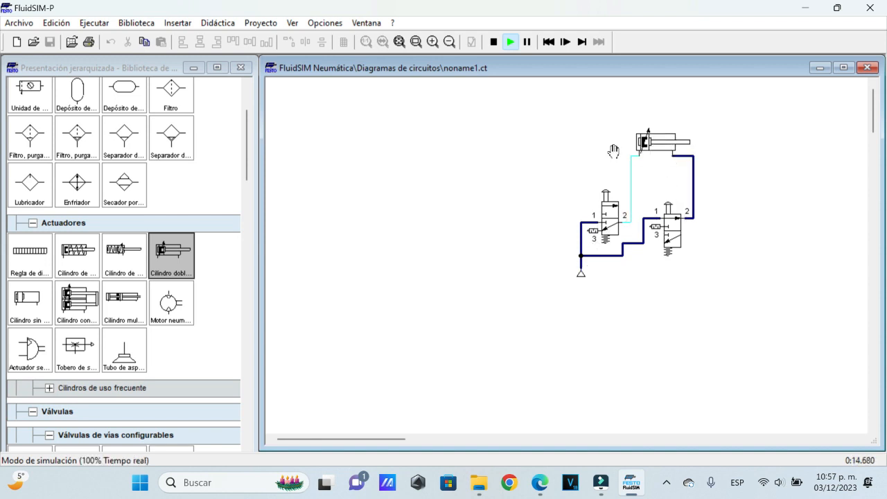
pyautogui.click(666, 195)
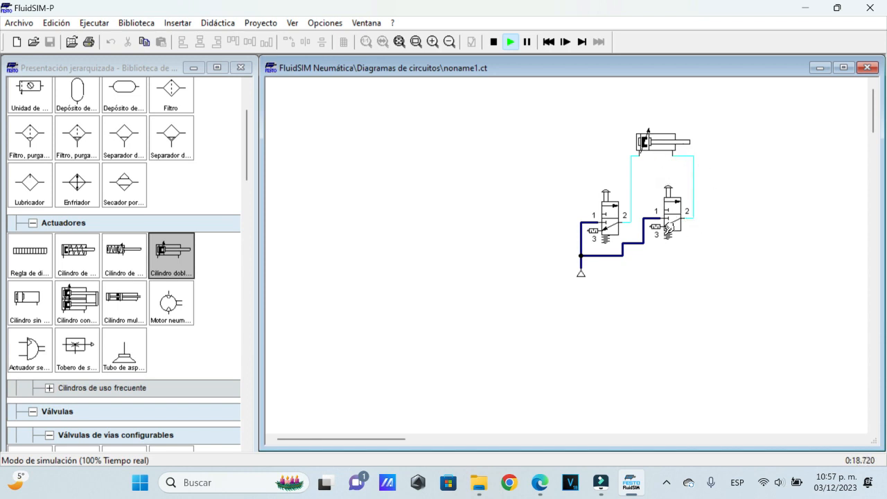
pyautogui.click(494, 42)
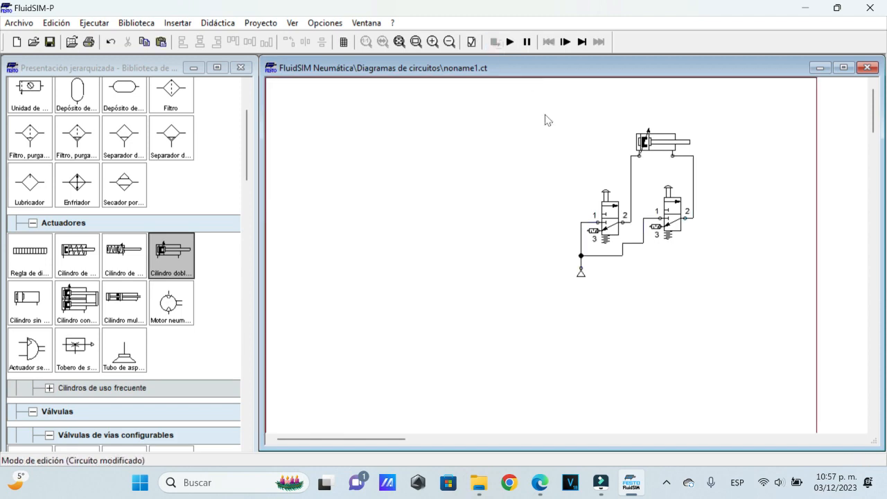
# Step: Move the whole pneumatic circuit up and to the right to free space on the sheet
pyautogui.moveTo(539, 102); pyautogui.dragTo(747, 309)
pyautogui.moveTo(650, 140); pyautogui.dragTo(741, 127)
pyautogui.click(419, 204)
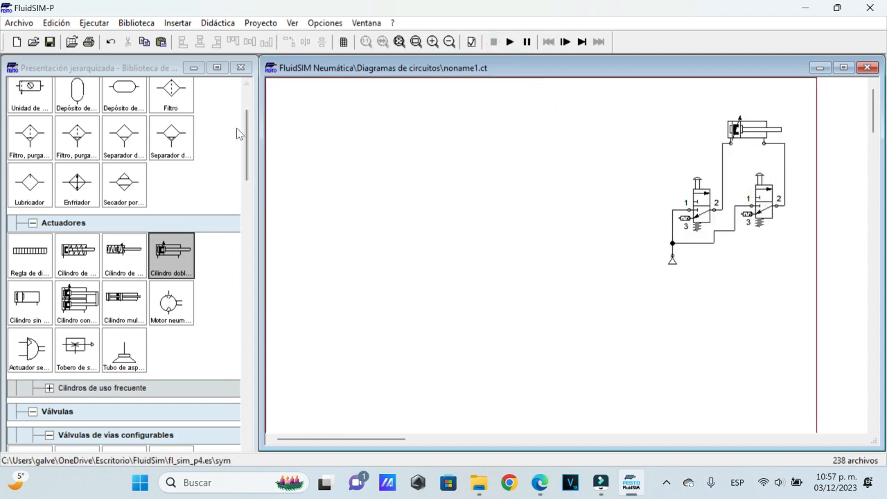
# Step: Place a 0V ladder connection near the sheet's upper-left corner and a 24V ladder connection to its right
pyautogui.moveTo(243, 129); pyautogui.dragTo(257, 412)
pyautogui.moveTo(43, 244); pyautogui.dragTo(298, 118)
pyautogui.moveTo(77, 241); pyautogui.dragTo(471, 111)
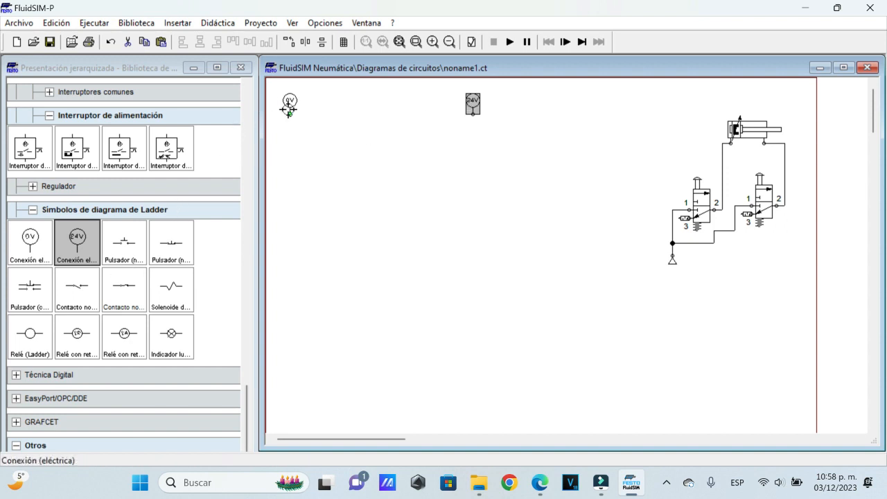
pyautogui.moveTo(290, 115); pyautogui.dragTo(470, 120)
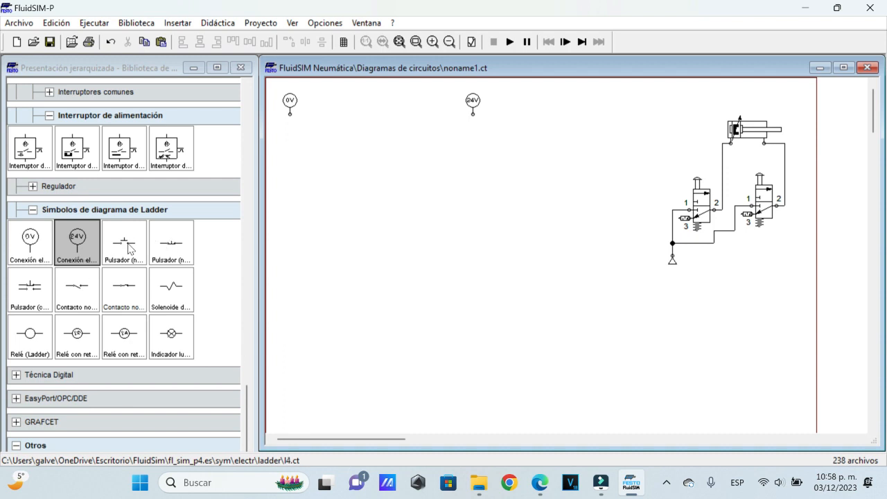
pyautogui.moveTo(127, 248); pyautogui.dragTo(342, 126)
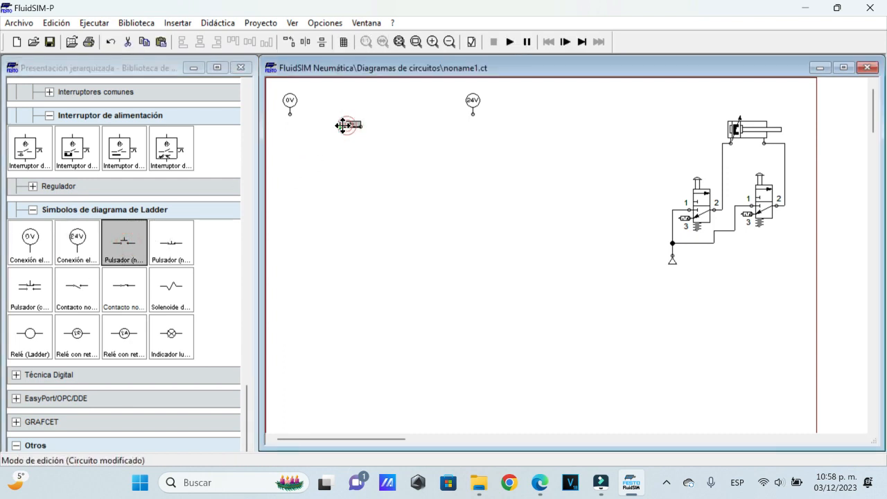
pyautogui.moveTo(289, 115)
pyautogui.mouseDown()
pyautogui.moveTo(396, 129)
pyautogui.moveTo(474, 116)
pyautogui.mouseUp()
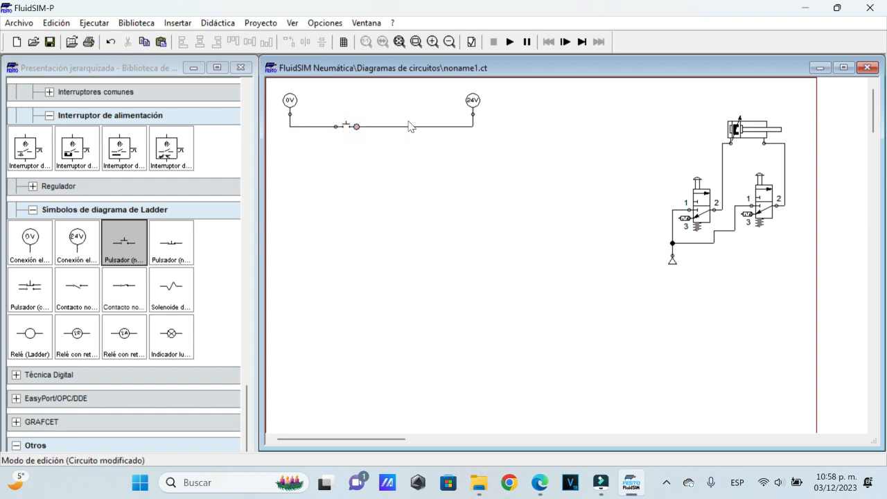
pyautogui.click(347, 125)
pyautogui.press('Delete')
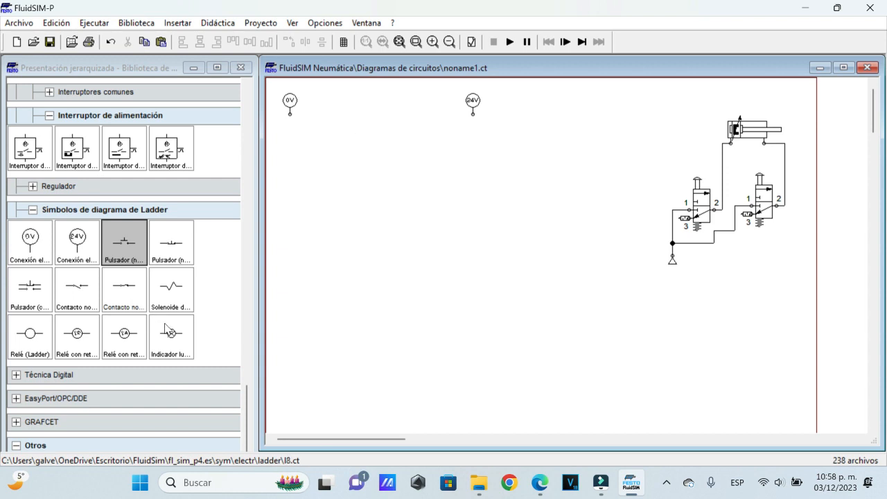
# Step: Place an indicator light between the 0V and 24V connections and wire its two ends to them
pyautogui.moveTo(168, 330)
pyautogui.mouseDown()
pyautogui.moveTo(382, 127)
pyautogui.moveTo(375, 123)
pyautogui.mouseUp()
pyautogui.doubleClick(365, 123)
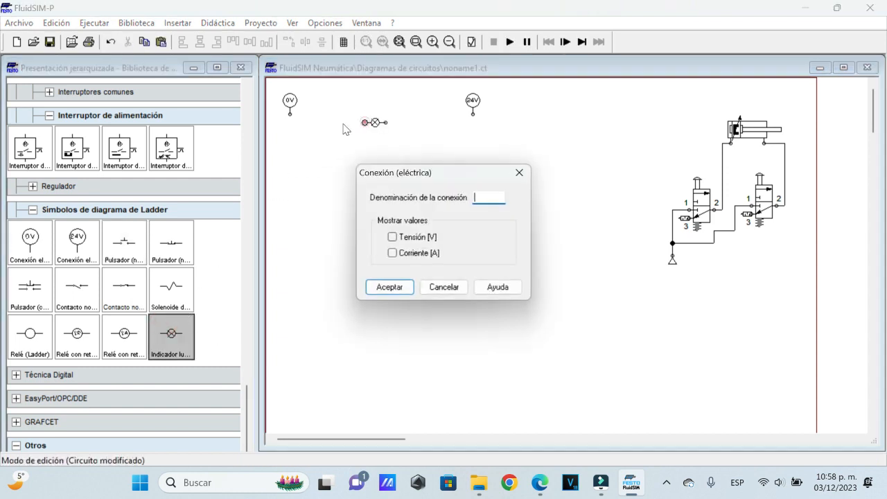
pyautogui.click(450, 282)
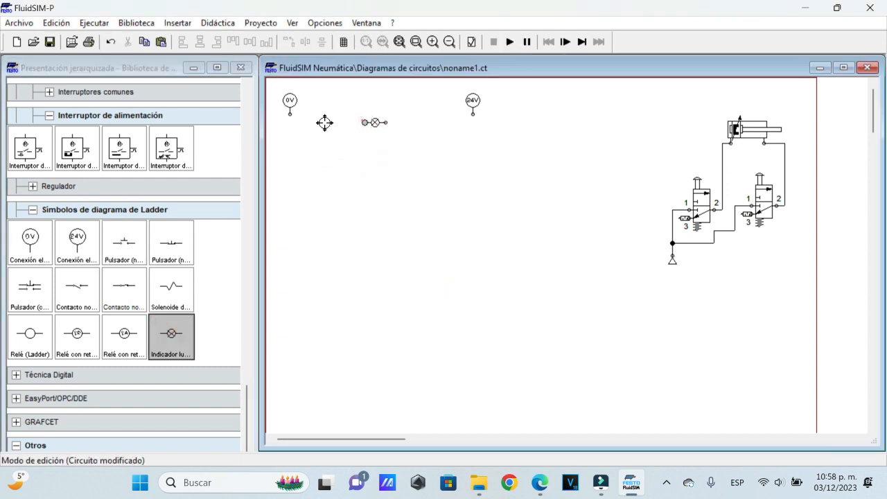
pyautogui.moveTo(281, 112); pyautogui.dragTo(289, 114)
pyautogui.moveTo(388, 124); pyautogui.dragTo(472, 116)
# Step: Simulate the directly powered indicator light, stop the simulation and delete the light from the sheet
pyautogui.click(510, 42)
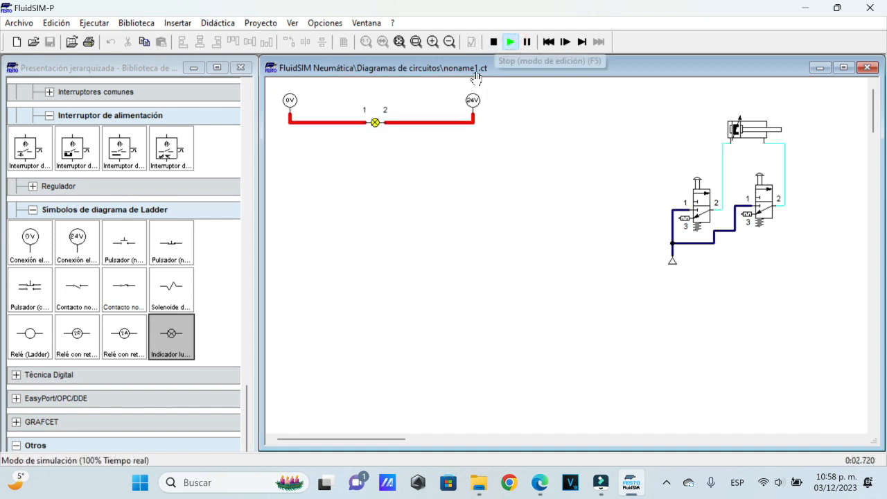
pyautogui.click(493, 42)
pyautogui.click(375, 122)
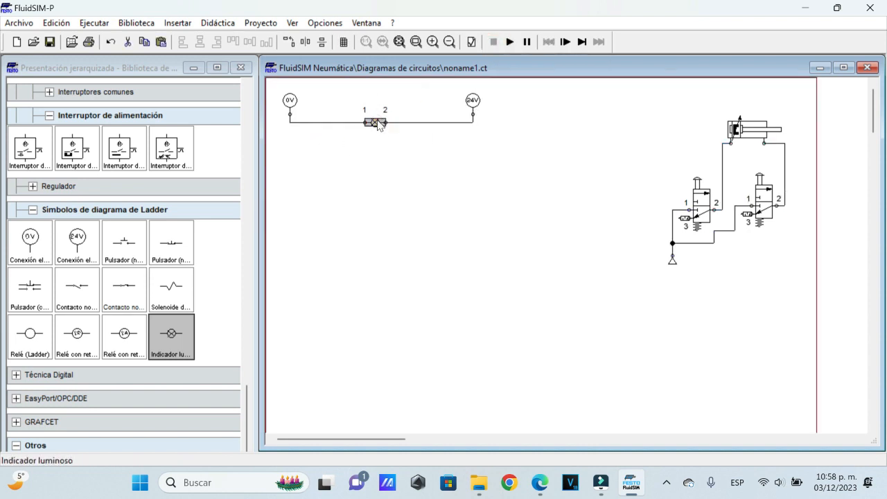
pyautogui.press('Delete')
# Step: Place a normally open push-button and an indicator light in series and wire them between the 0V and 24V connections
pyautogui.moveTo(124, 242); pyautogui.dragTo(345, 135)
pyautogui.click(346, 133)
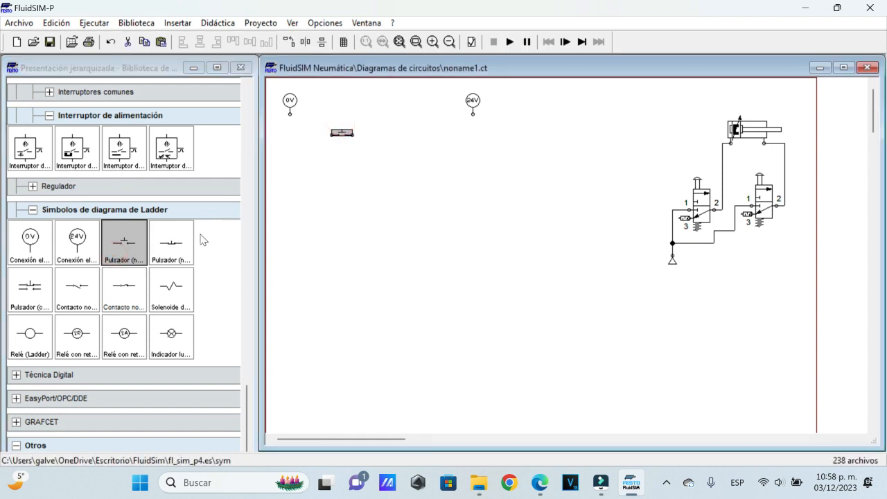
pyautogui.moveTo(166, 354); pyautogui.dragTo(389, 135)
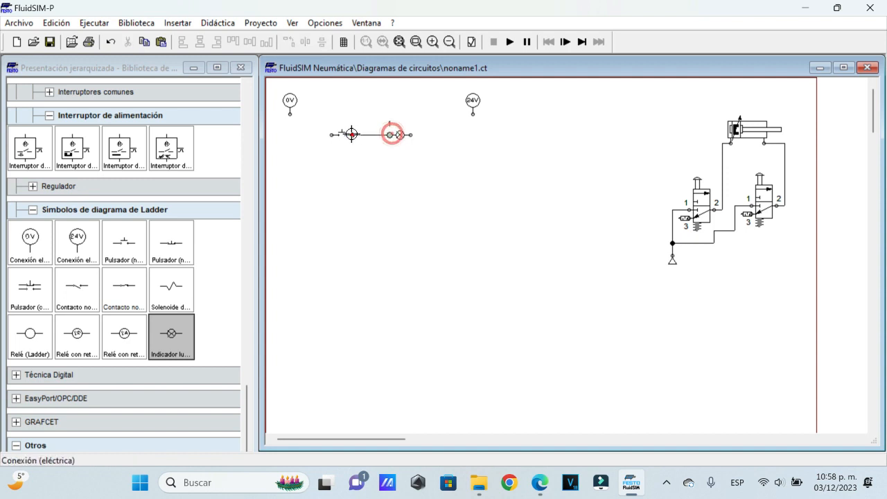
pyautogui.moveTo(330, 133); pyautogui.dragTo(289, 114)
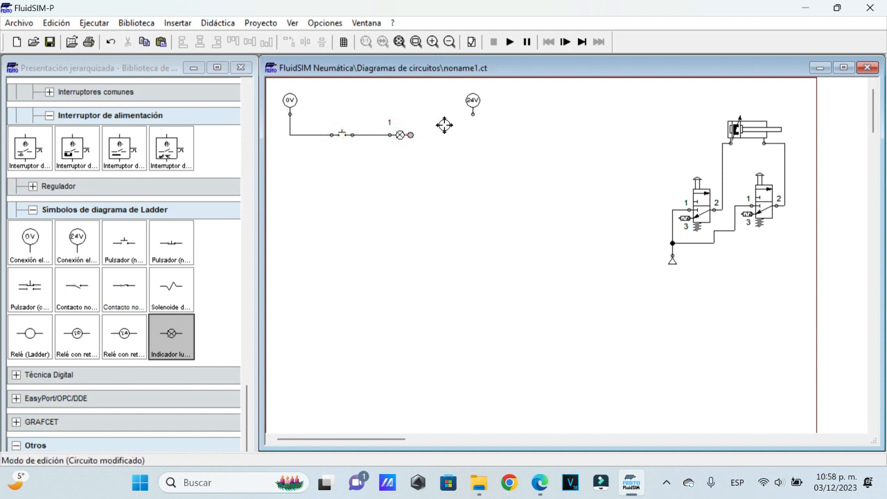
pyautogui.moveTo(409, 134); pyautogui.dragTo(475, 113)
# Step: Simulate the rung, operate the push-button to check the indicator light, and stop the simulation
pyautogui.click(508, 42)
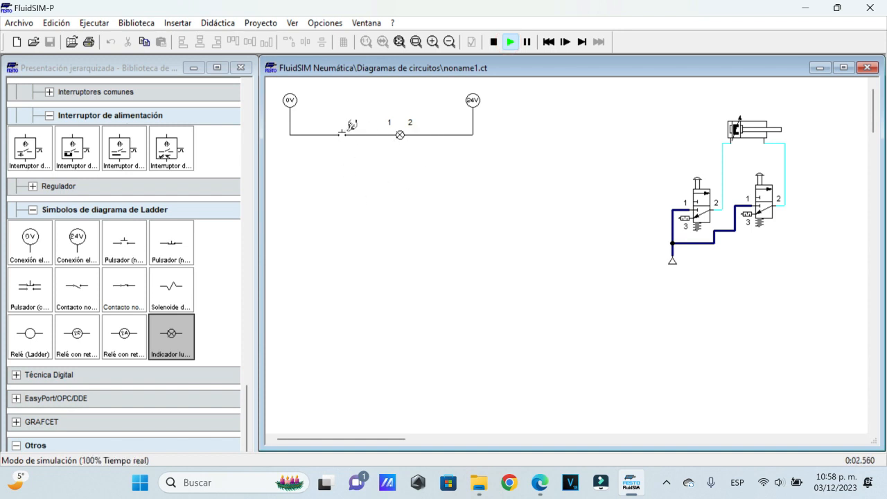
pyautogui.click(352, 125)
pyautogui.click(351, 125)
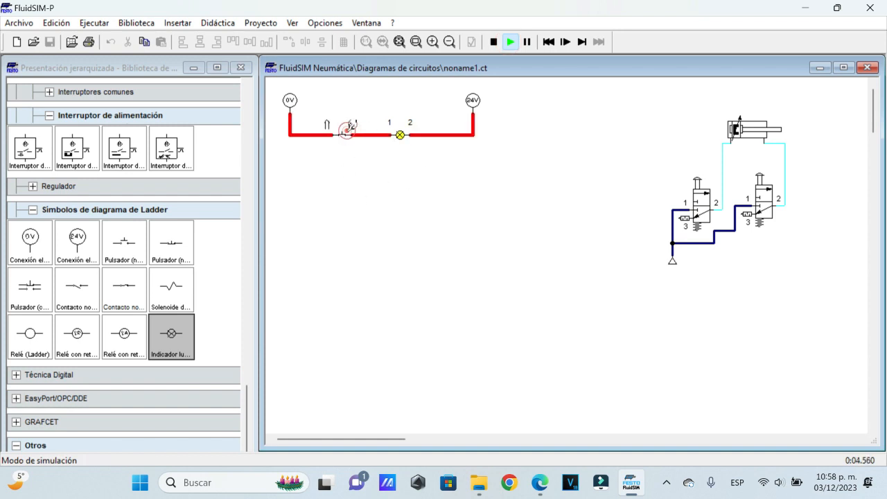
pyautogui.click(494, 42)
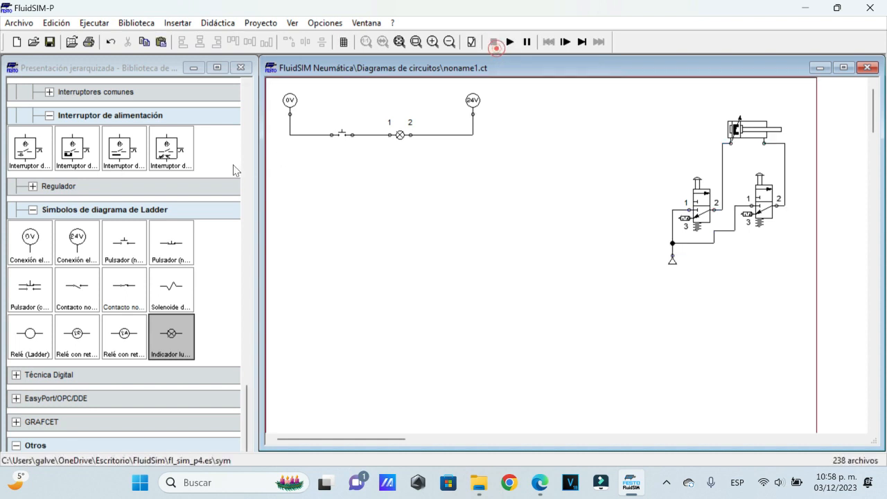
# Step: Move the push-button and indicator light together slightly up, closer to the 0V and 24V connections
pyautogui.moveTo(276, 122); pyautogui.dragTo(421, 190)
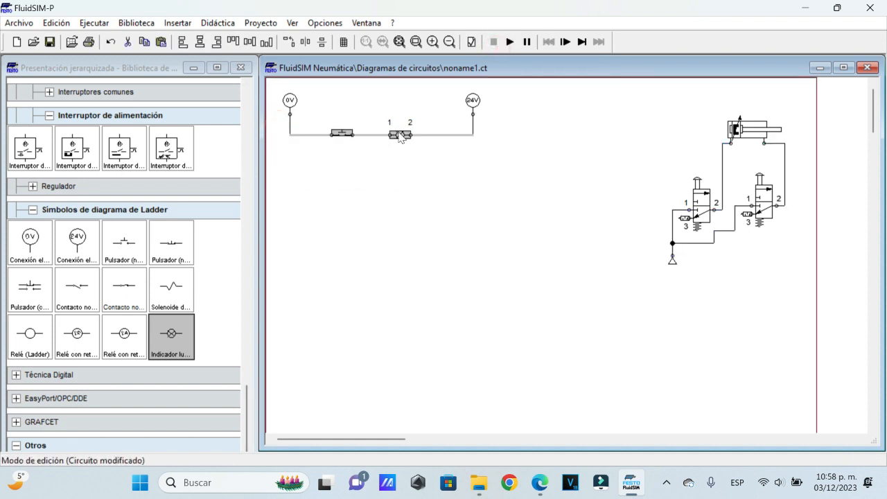
pyautogui.moveTo(398, 131); pyautogui.dragTo(398, 120)
pyautogui.click(396, 206)
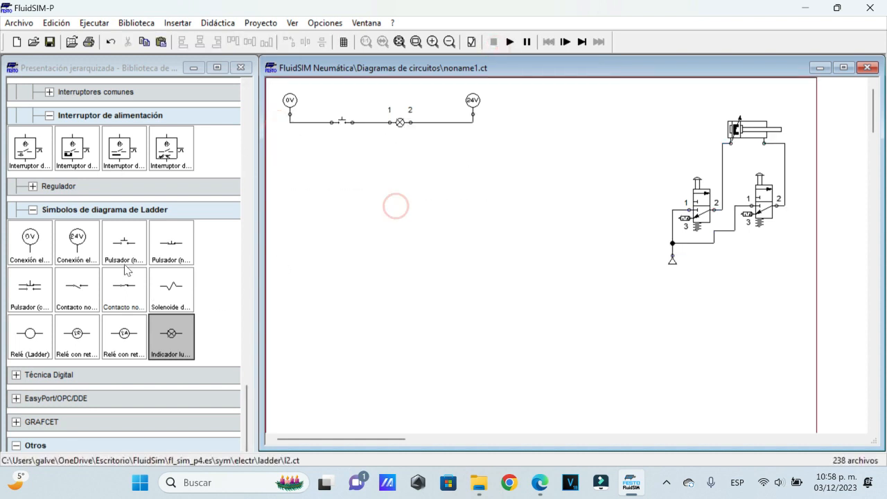
# Step: Place a normally open contact, a normally closed contact, a ladder solenoid, a relay and an SA delay relay below the rung
pyautogui.moveTo(74, 290); pyautogui.dragTo(383, 193)
pyautogui.moveTo(124, 290); pyautogui.dragTo(379, 214)
pyautogui.click(387, 194)
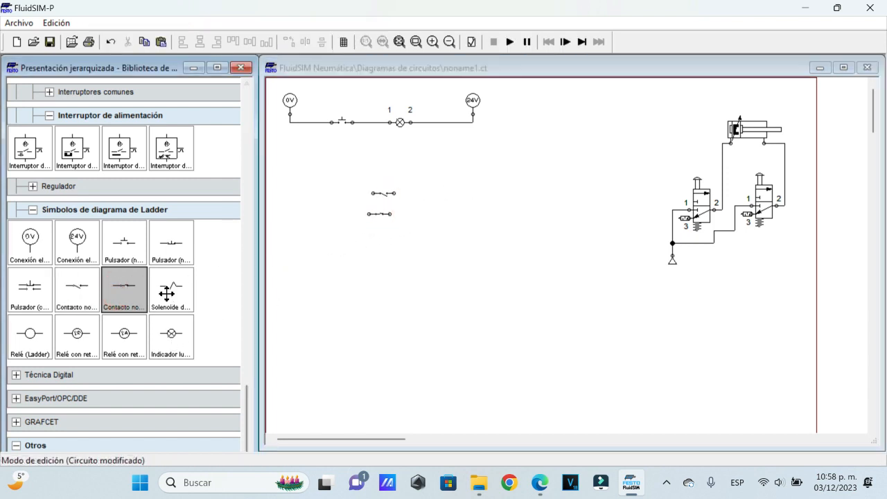
pyautogui.moveTo(166, 291); pyautogui.dragTo(468, 194)
pyautogui.moveTo(29, 334); pyautogui.dragTo(457, 215)
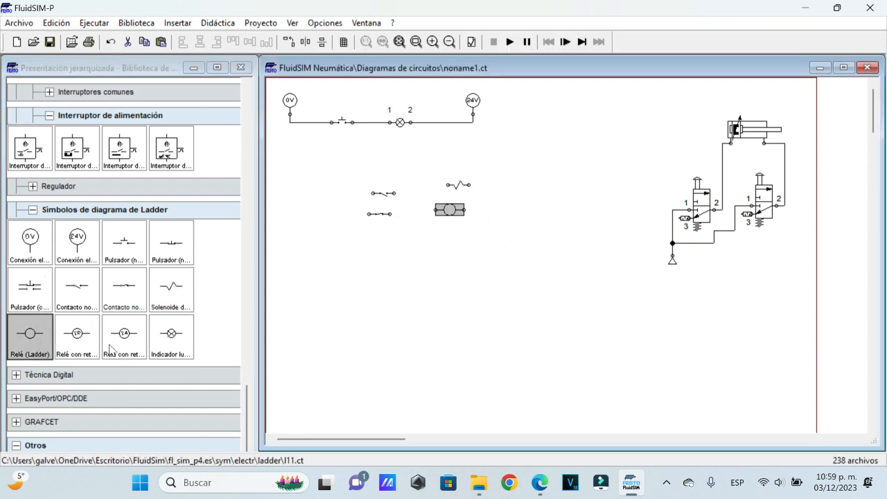
pyautogui.moveTo(111, 349); pyautogui.dragTo(450, 234)
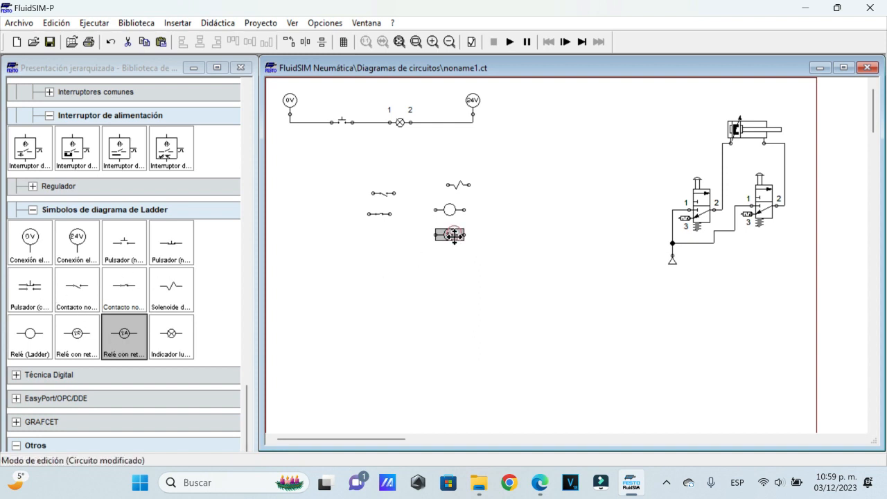
# Step: Place a normally closed push-button below the rung, and delete it along with the loose contacts, solenoid and relays
pyautogui.moveTo(171, 242); pyautogui.dragTo(314, 168)
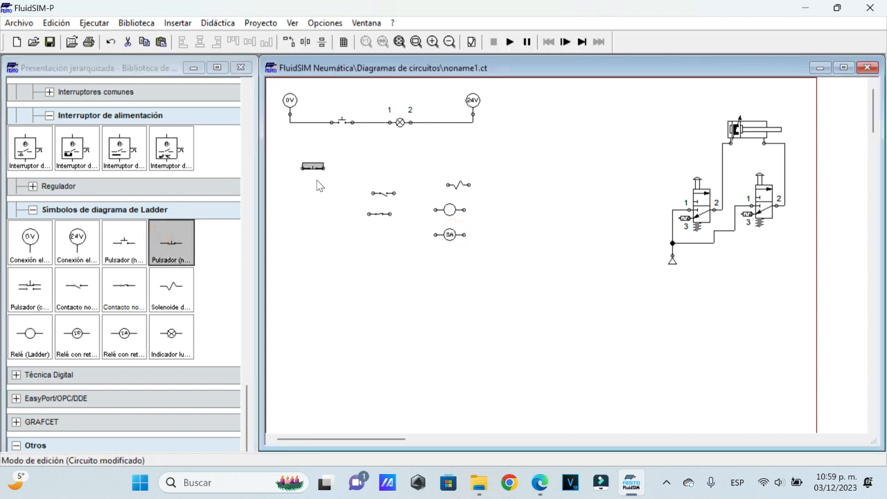
pyautogui.click(341, 121)
pyautogui.click(314, 172)
pyautogui.click(314, 172)
pyautogui.press('Delete')
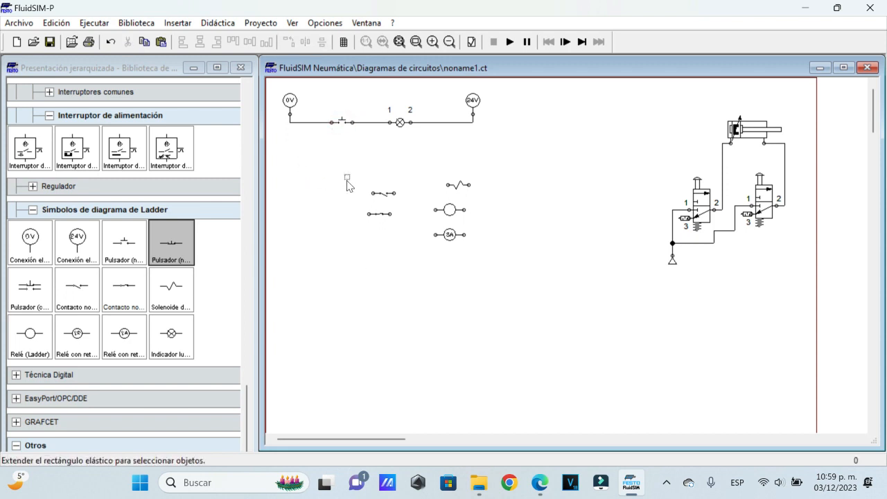
pyautogui.moveTo(347, 183); pyautogui.dragTo(528, 262)
pyautogui.press('Delete')
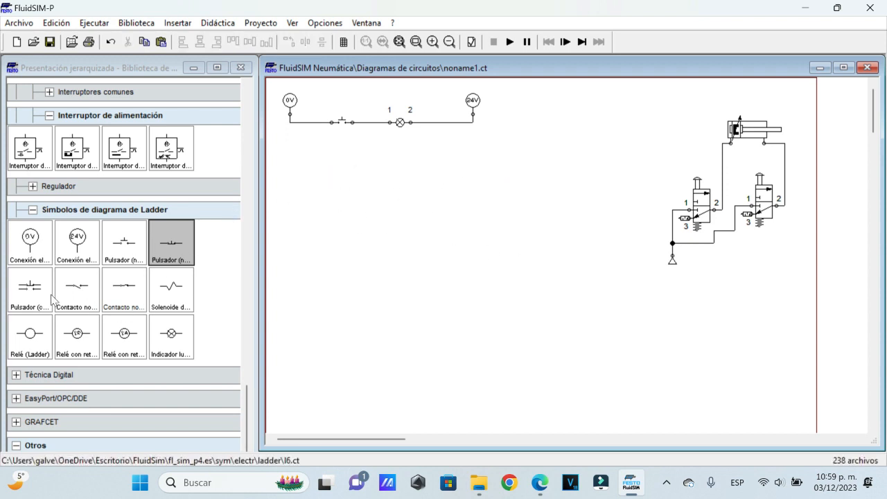
# Step: Place a normally open contact and a normally closed contact below the push-button, and a relay below the indicator light
pyautogui.moveTo(77, 288); pyautogui.dragTo(348, 158)
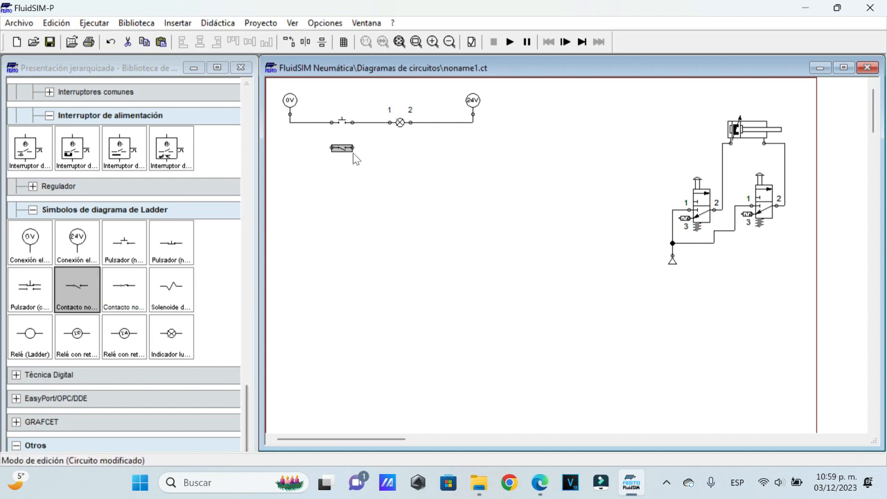
pyautogui.moveTo(29, 332); pyautogui.dragTo(422, 148)
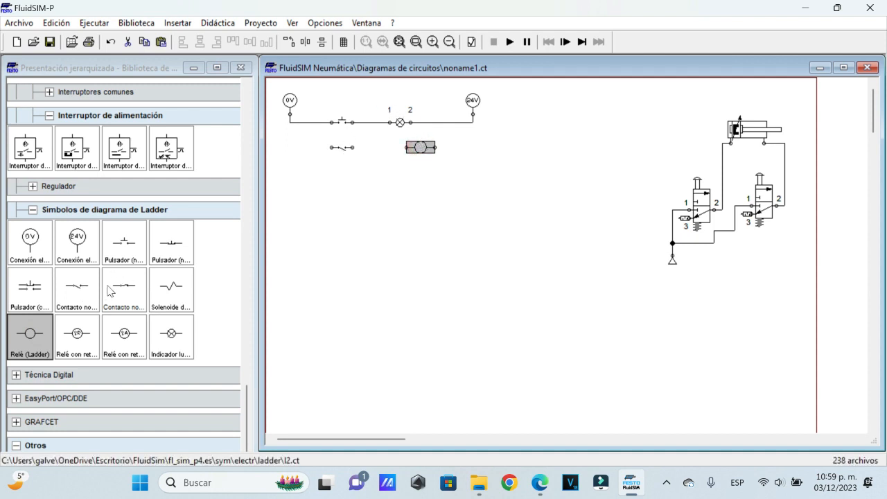
pyautogui.moveTo(109, 291); pyautogui.dragTo(326, 174)
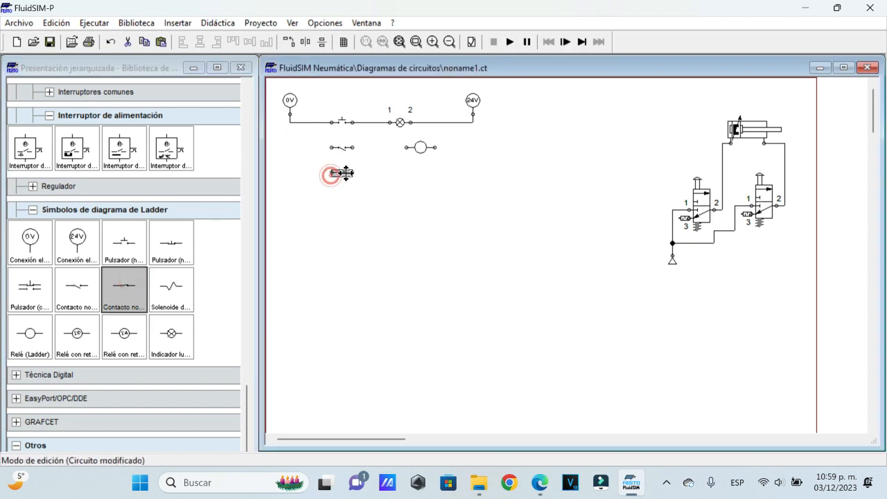
# Step: Delete the normally closed contact and shift the relay slightly left, closer to the normally open contact
pyautogui.click(341, 173)
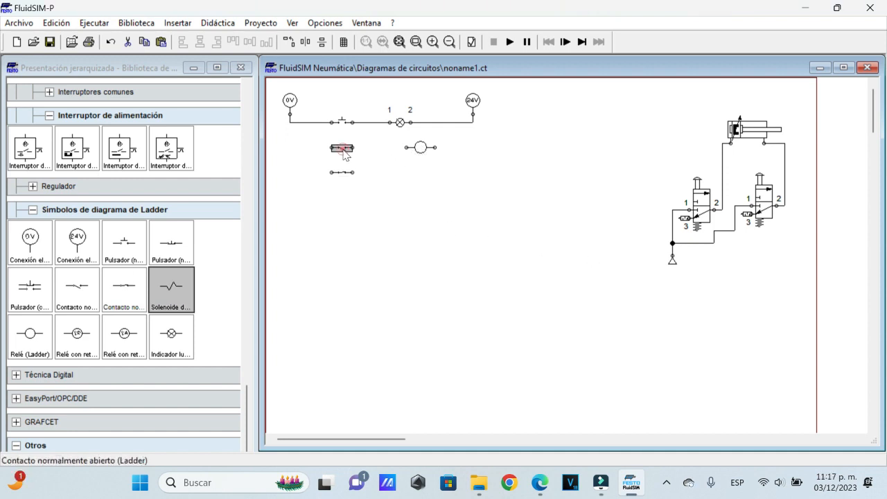
pyautogui.click(343, 151)
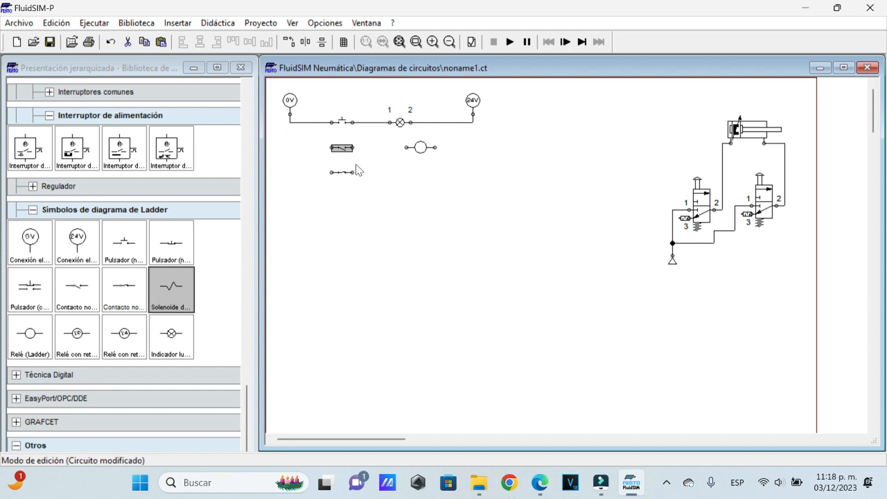
pyautogui.click(416, 193)
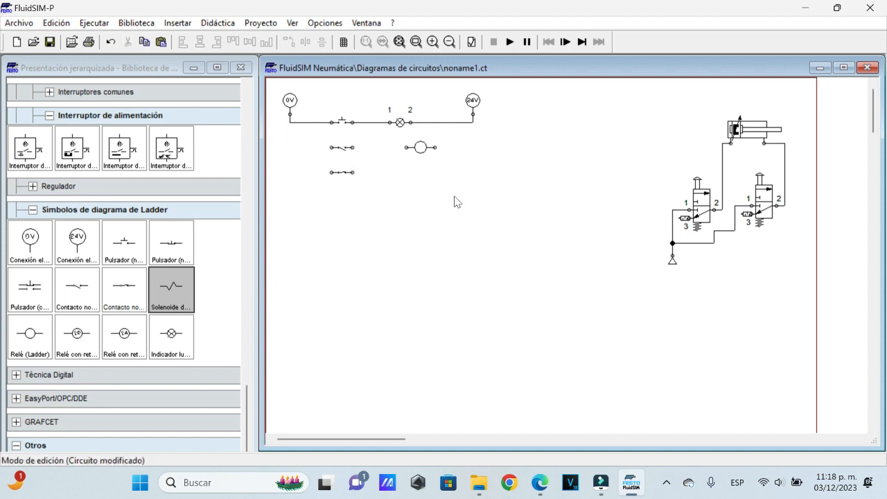
pyautogui.moveTo(361, 195); pyautogui.dragTo(326, 165)
pyautogui.click(340, 173)
pyautogui.moveTo(421, 146); pyautogui.dragTo(416, 146)
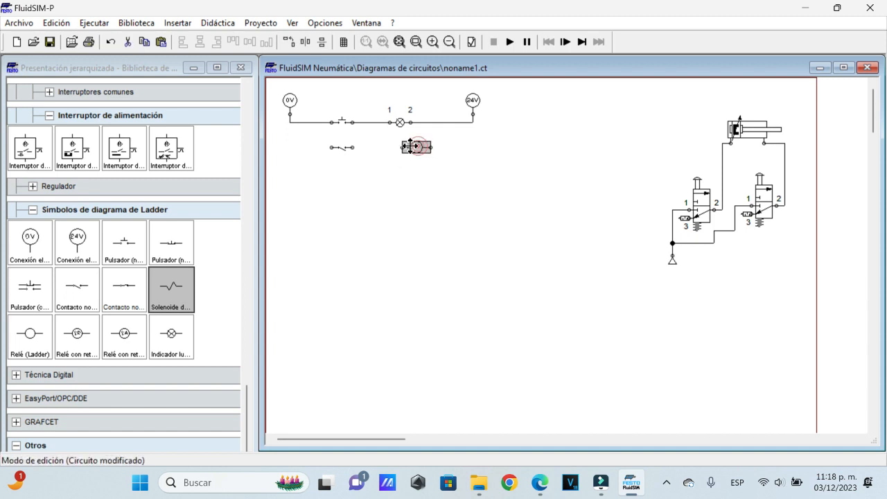
pyautogui.click(399, 276)
# Step: Place a normally open and a normally closed push-button below the loose contact, and delete both
pyautogui.moveTo(124, 243); pyautogui.dragTo(324, 180)
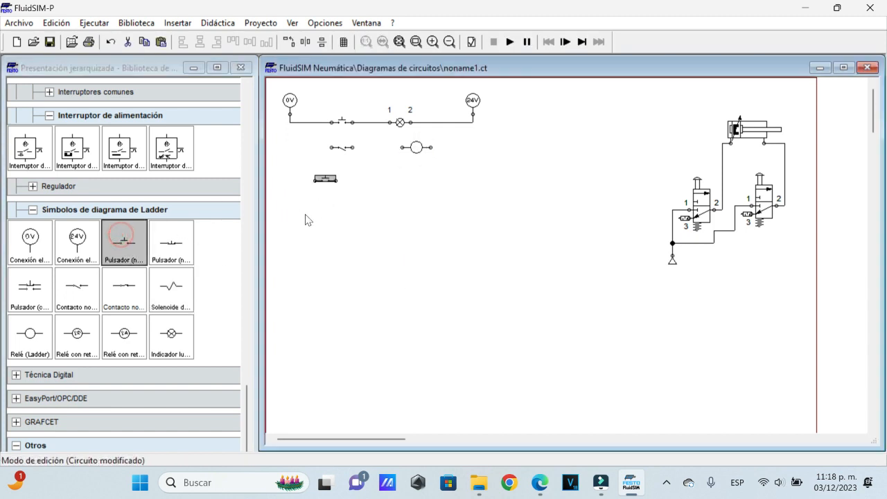
pyautogui.click(345, 308)
pyautogui.moveTo(157, 246); pyautogui.dragTo(330, 217)
pyautogui.moveTo(351, 172); pyautogui.dragTo(311, 239)
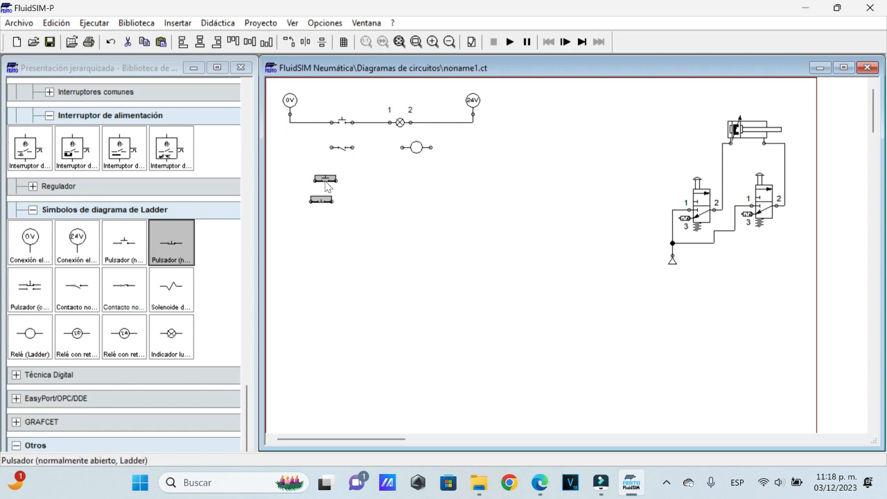
pyautogui.press('Delete')
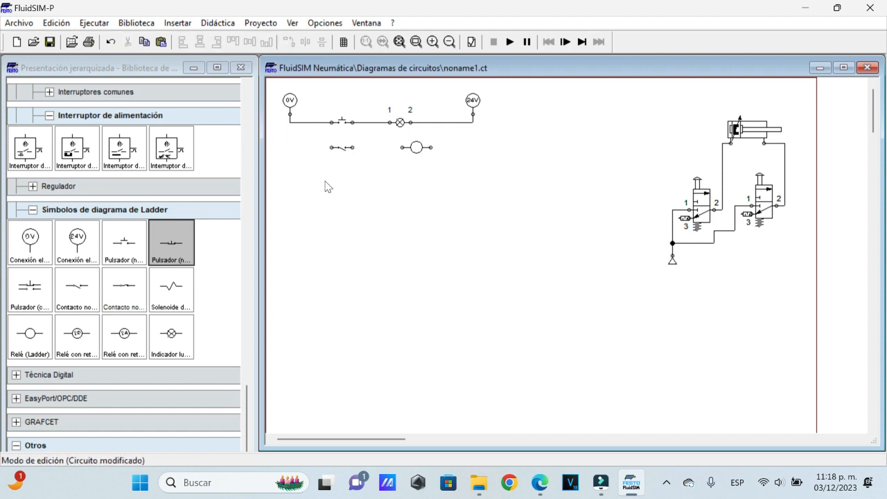
pyautogui.moveTo(171, 290); pyautogui.dragTo(419, 173)
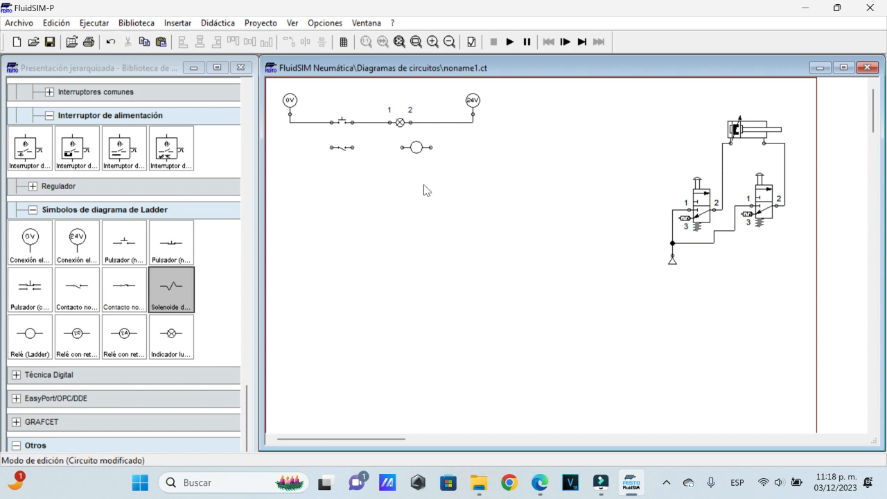
# Step: Replace the indicator light in the upper rung with the relay and wire it between the push-button and the 24V supply
pyautogui.click(402, 126)
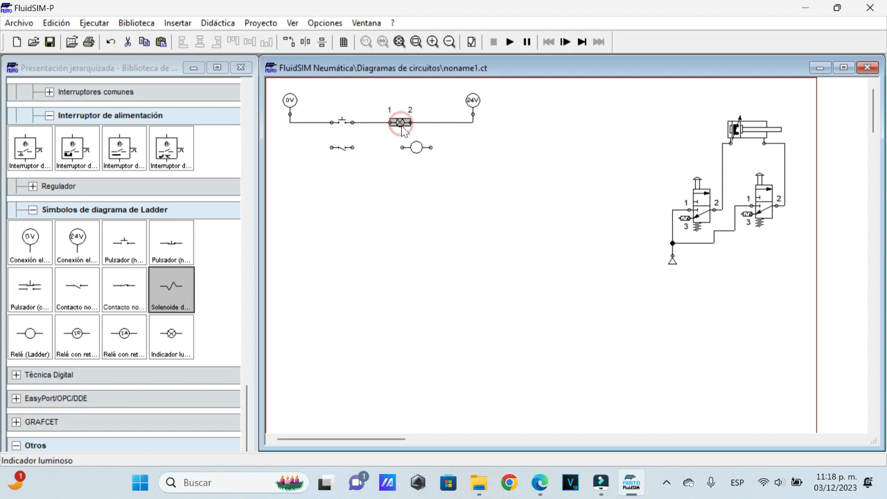
pyautogui.press('Delete')
pyautogui.moveTo(415, 146); pyautogui.dragTo(352, 122)
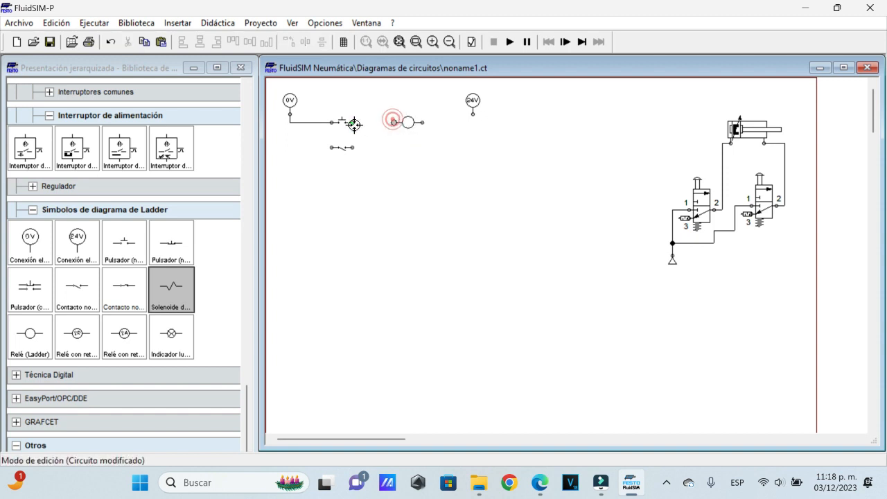
pyautogui.moveTo(478, 112); pyautogui.dragTo(474, 111)
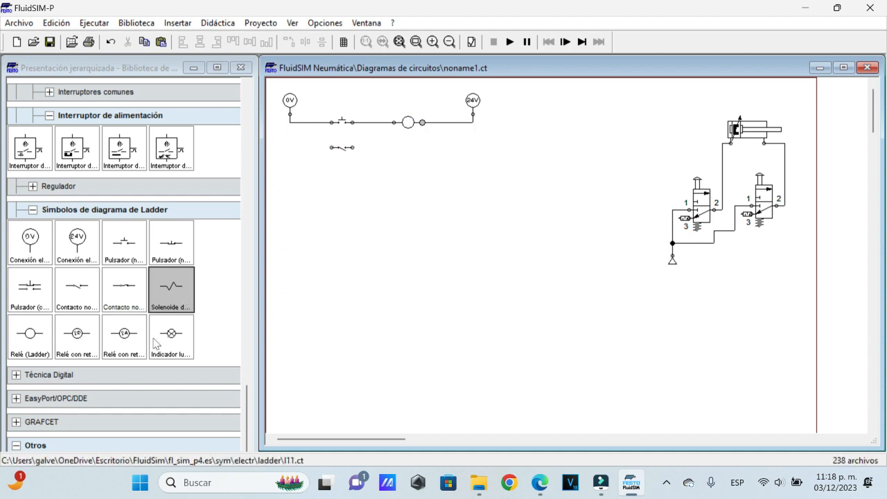
# Step: Place an indicator light beside the loose normally open contact and wire both as a second rung between 0V and 24V
pyautogui.moveTo(171, 333); pyautogui.dragTo(353, 147)
pyautogui.moveTo(332, 146); pyautogui.dragTo(290, 122)
pyautogui.moveTo(423, 147); pyautogui.dragTo(473, 122)
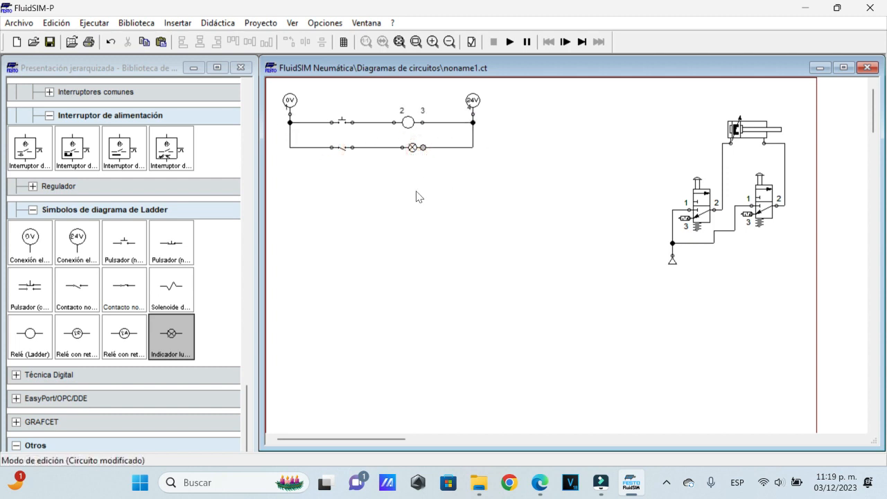
# Step: Simulate the circuit, actuate the push-button to test the unlabelled relay and contact, and stop the simulation
pyautogui.click(510, 42)
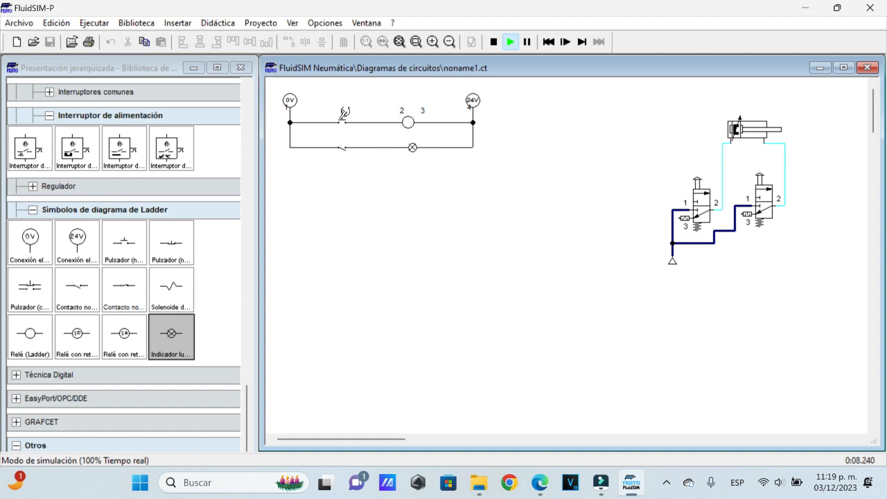
pyautogui.click(344, 112)
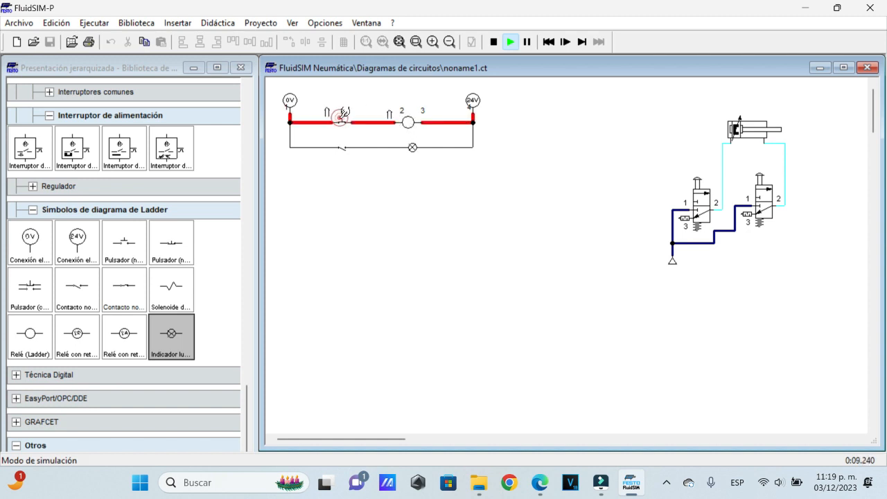
pyautogui.click(493, 41)
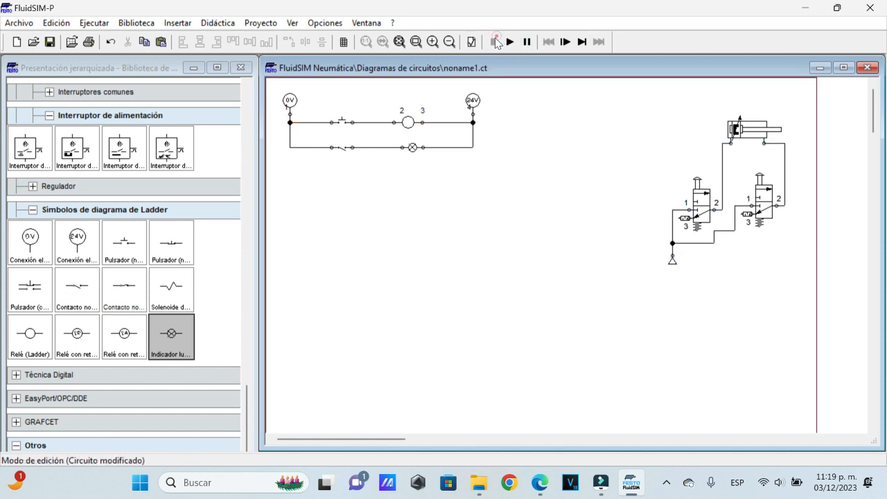
# Step: Assign label 1 to both the relay and the normally open contact in the second rung
pyautogui.doubleClick(411, 125)
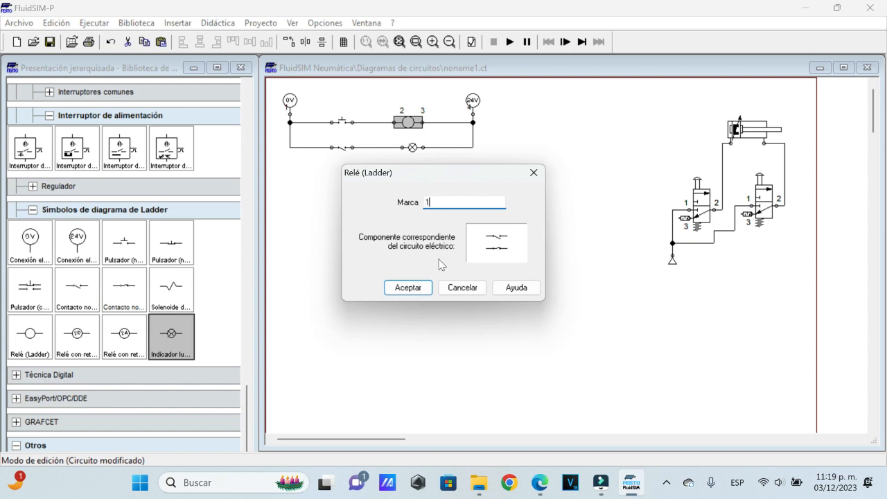
pyautogui.click(408, 287)
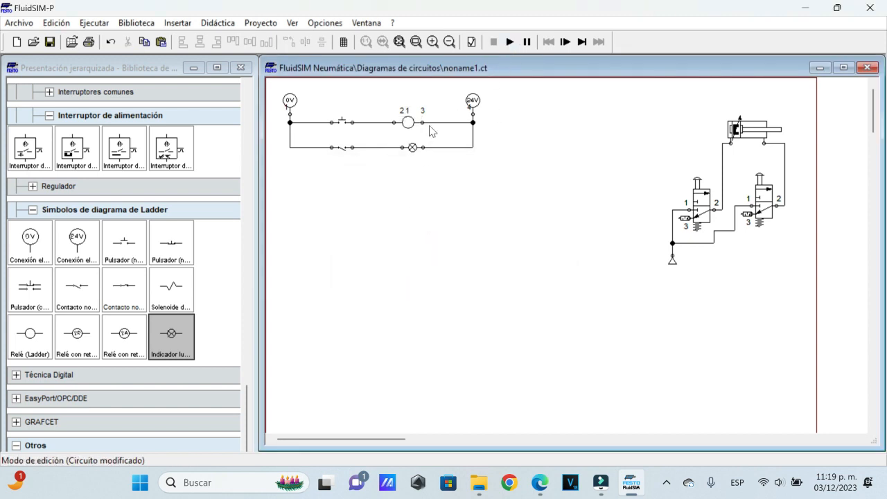
pyautogui.doubleClick(342, 154)
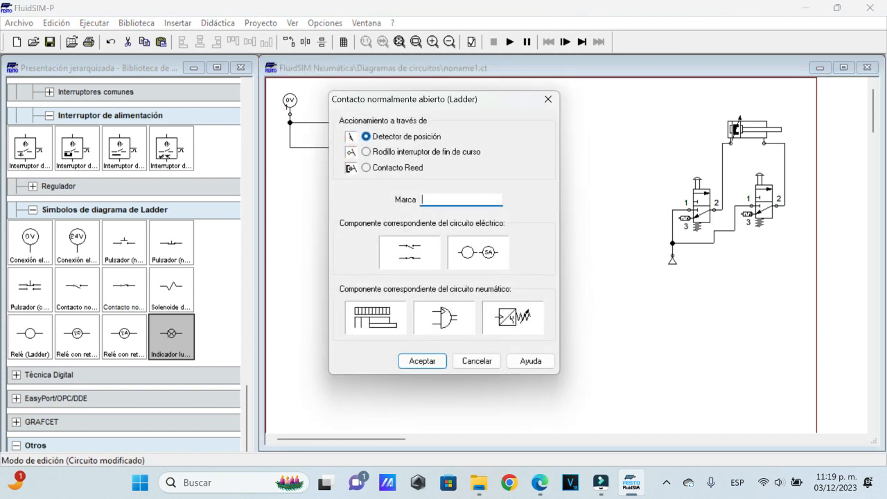
pyautogui.write('1')
pyautogui.click(422, 360)
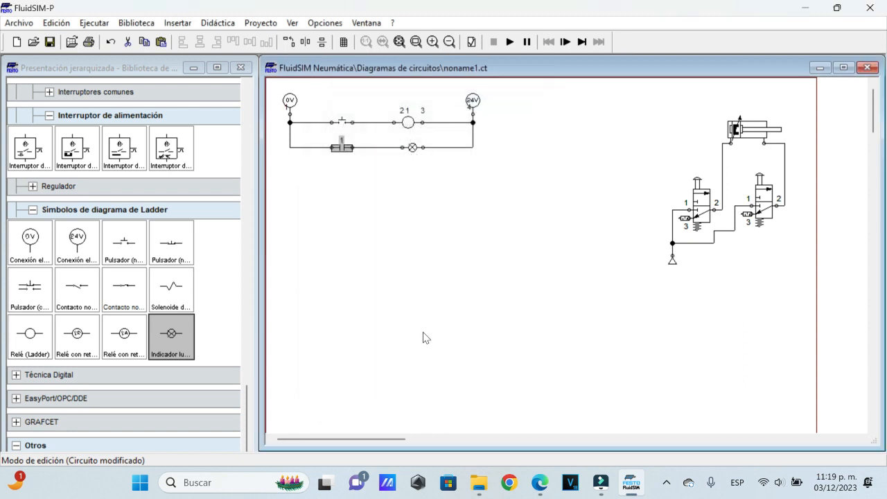
# Step: Run the simulation, operate the push-button to check that the relay contact switches the indicator light, and stop it
pyautogui.click(510, 42)
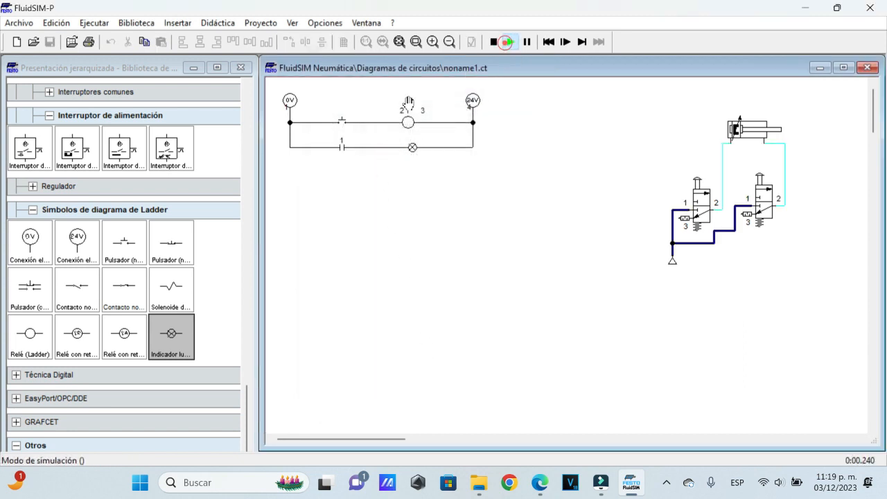
pyautogui.click(341, 150)
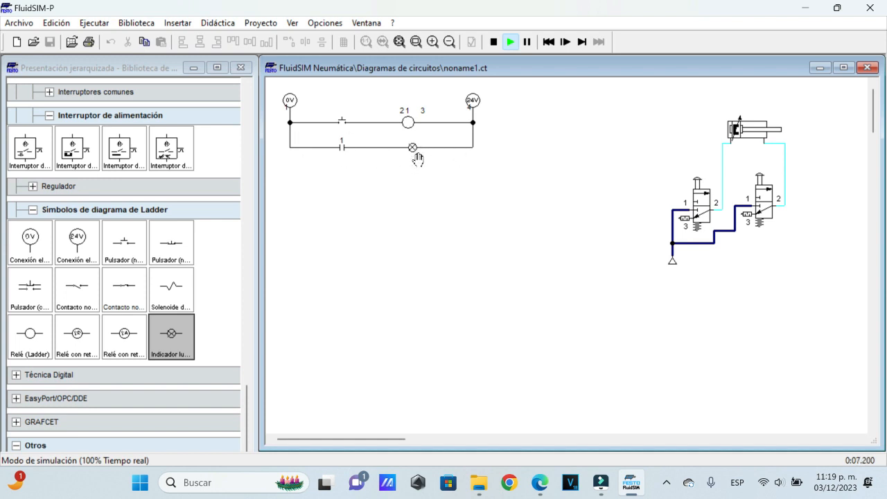
pyautogui.click(343, 119)
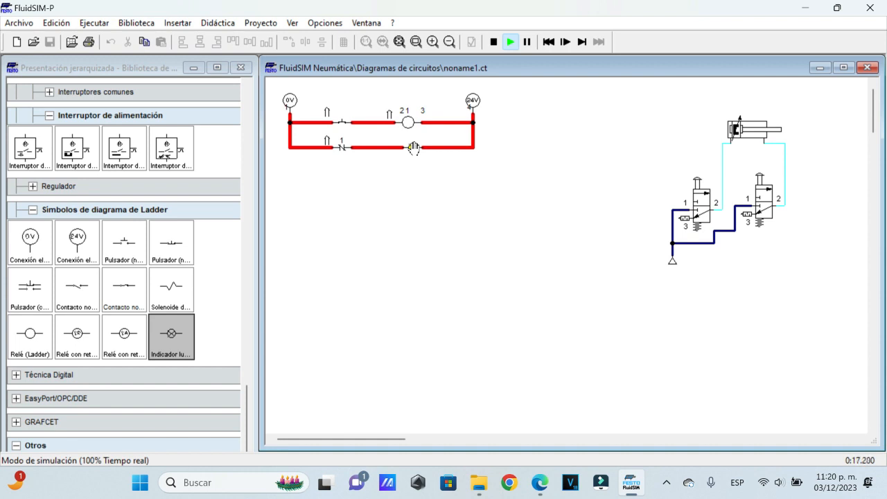
pyautogui.click(493, 41)
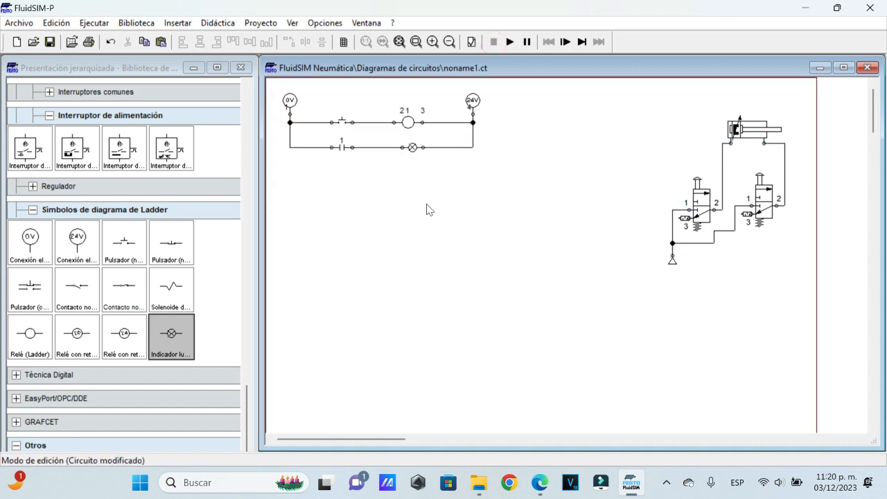
# Step: Replace the indicator light with a valve solenoid, wire it between contact 1 and 24V, and align it beneath the relay
pyautogui.click(413, 147)
pyautogui.press('Delete')
pyautogui.moveTo(175, 280); pyautogui.dragTo(353, 147)
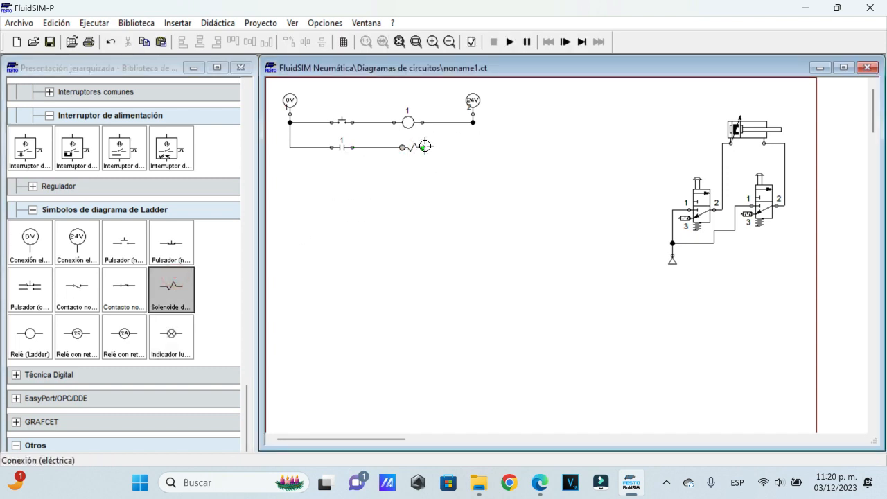
pyautogui.moveTo(424, 147); pyautogui.dragTo(473, 125)
pyautogui.click(480, 225)
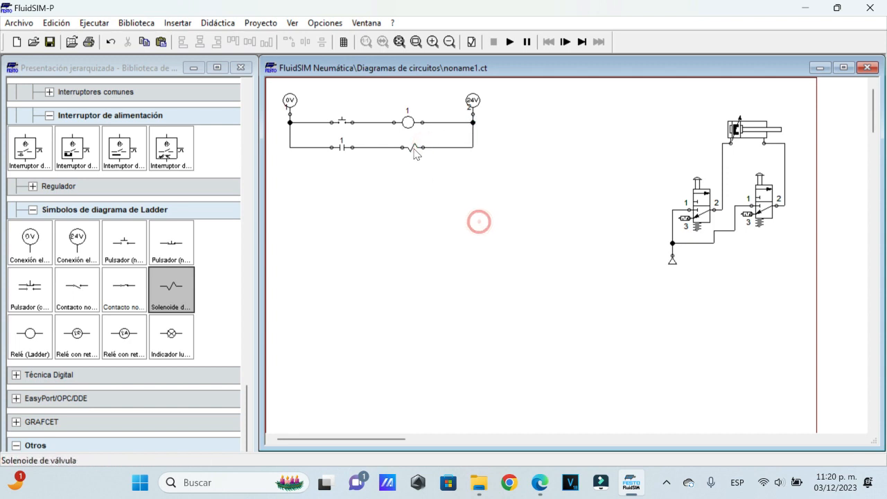
pyautogui.click(409, 148)
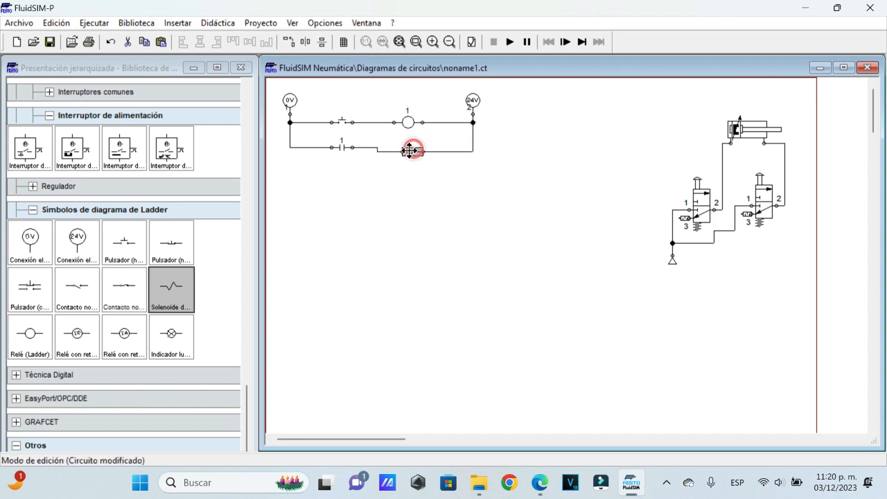
pyautogui.click(454, 214)
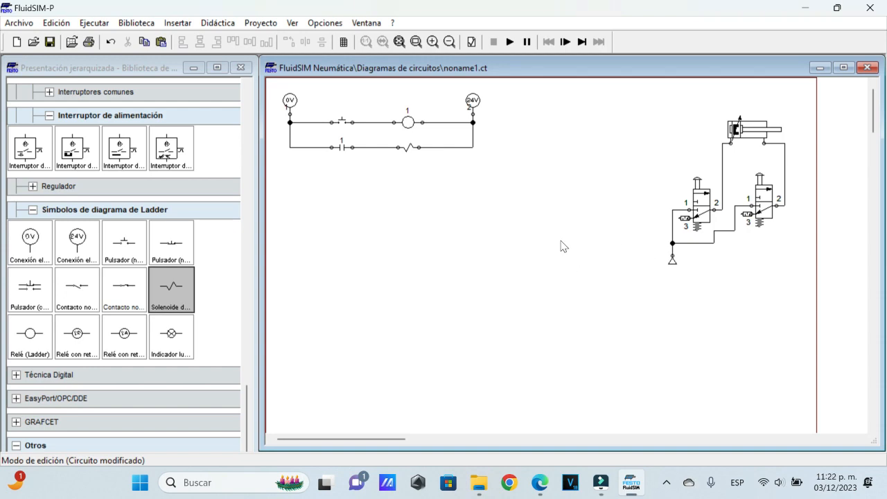
# Step: Configure the 3/n-way valve nearest the air supply with solenoid actuation instead of the manual button, keeping the spring return
pyautogui.doubleClick(700, 207)
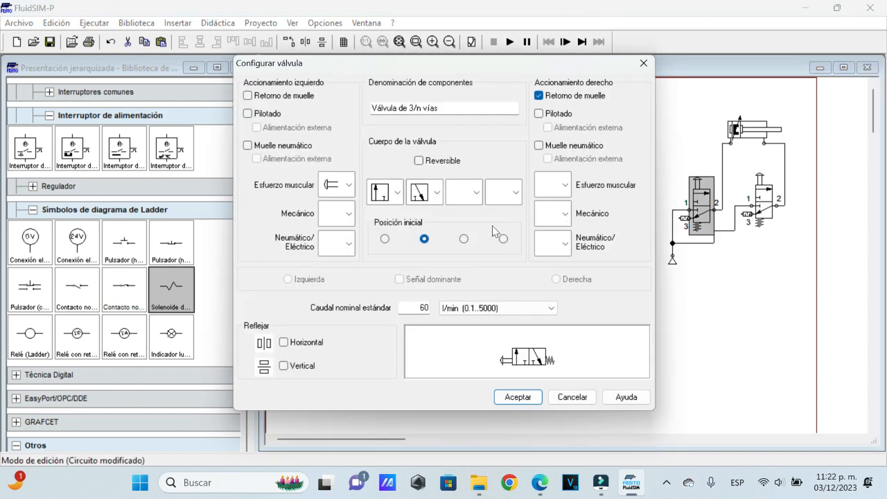
pyautogui.click(349, 184)
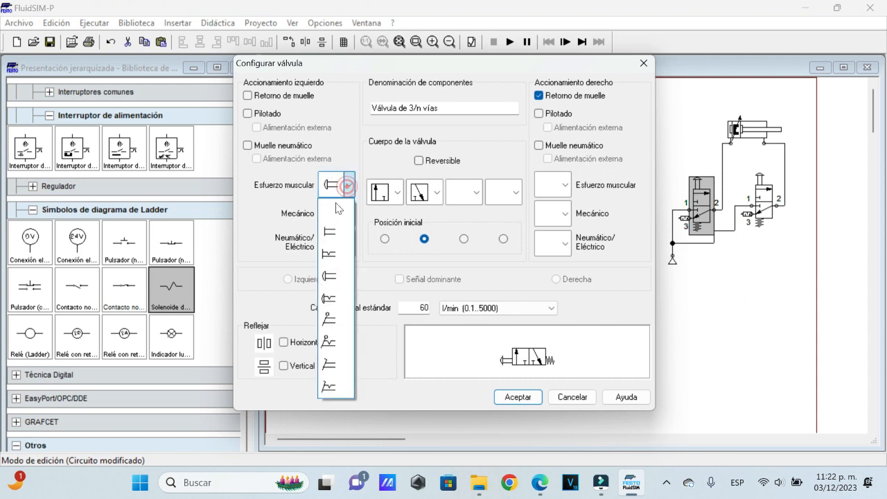
pyautogui.click(335, 207)
pyautogui.click(349, 244)
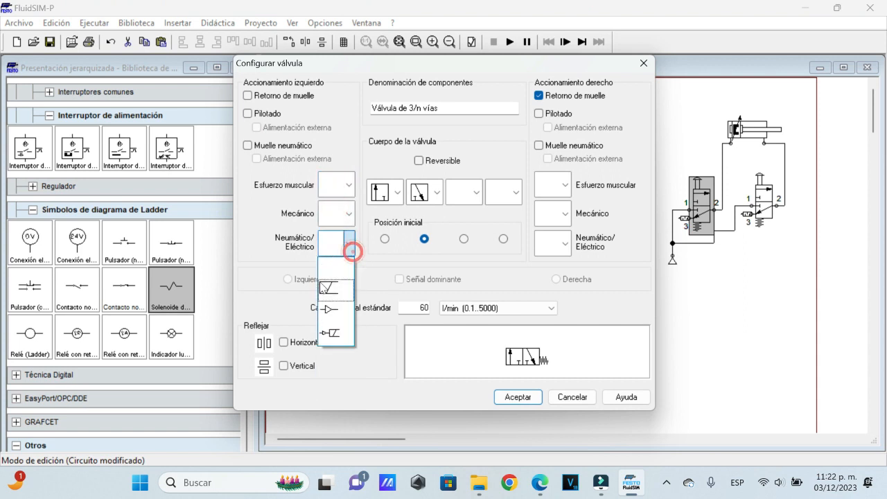
pyautogui.click(324, 280)
pyautogui.click(566, 185)
pyautogui.click(560, 208)
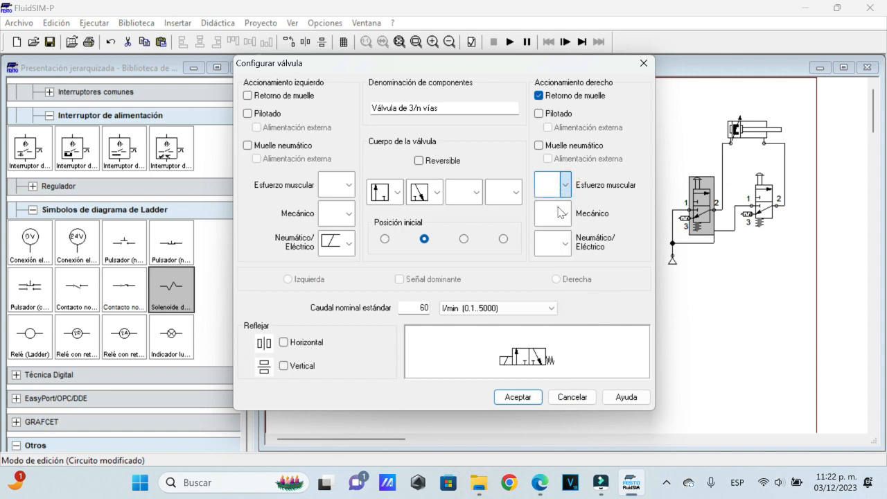
pyautogui.click(518, 396)
# Step: Change the other 3/n-way valve, feeding the cylinder's rod side, from manual button to solenoid actuation
pyautogui.doubleClick(763, 201)
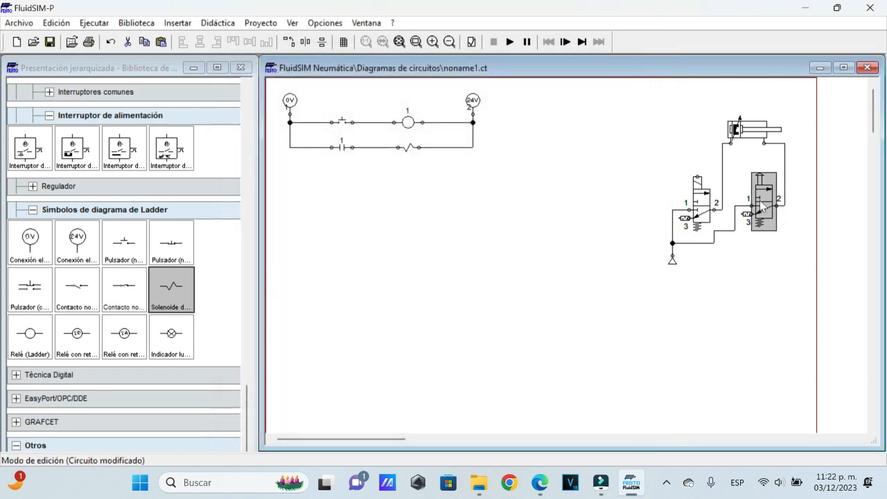
pyautogui.click(348, 185)
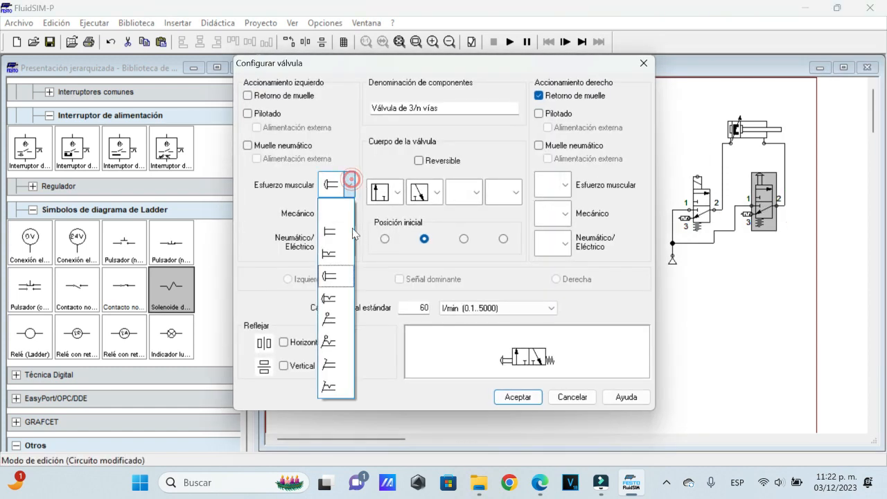
pyautogui.click(337, 232)
pyautogui.click(349, 188)
pyautogui.click(335, 242)
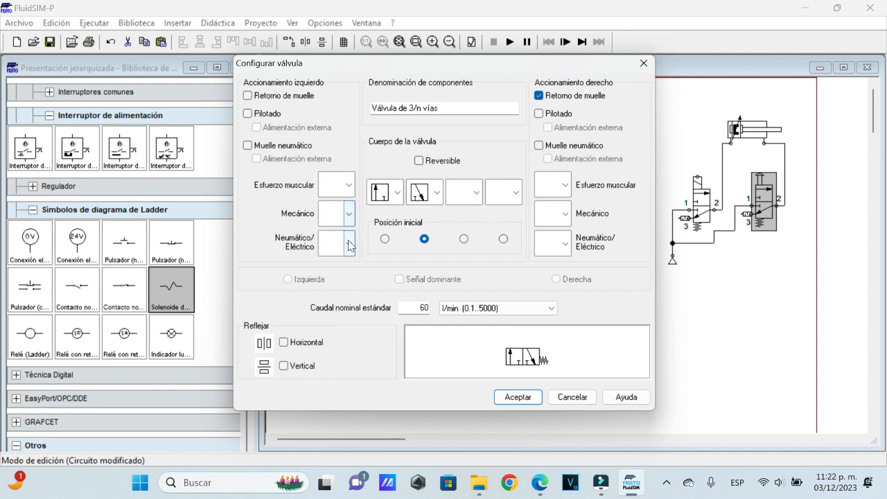
pyautogui.click(349, 243)
pyautogui.click(335, 290)
pyautogui.click(519, 397)
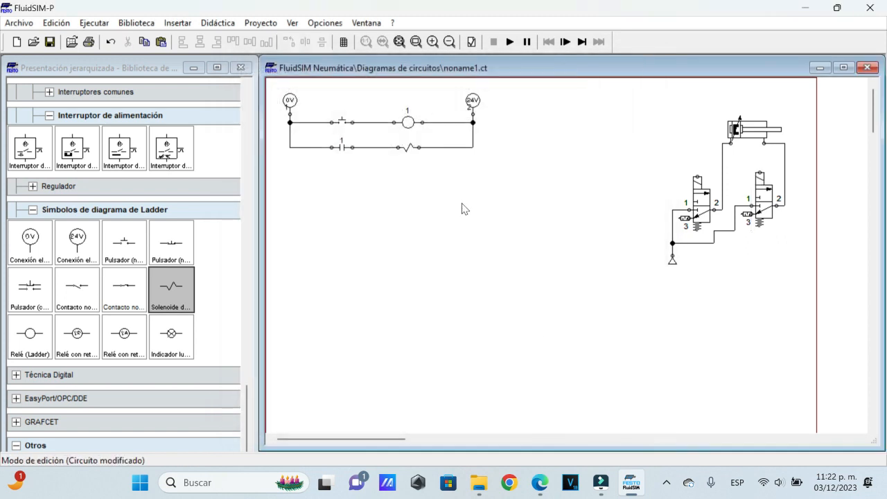
# Step: Label the ladder solenoid Q and assign the same label to the solenoid connection of the valve feeding the cylinder's piston side
pyautogui.doubleClick(409, 150)
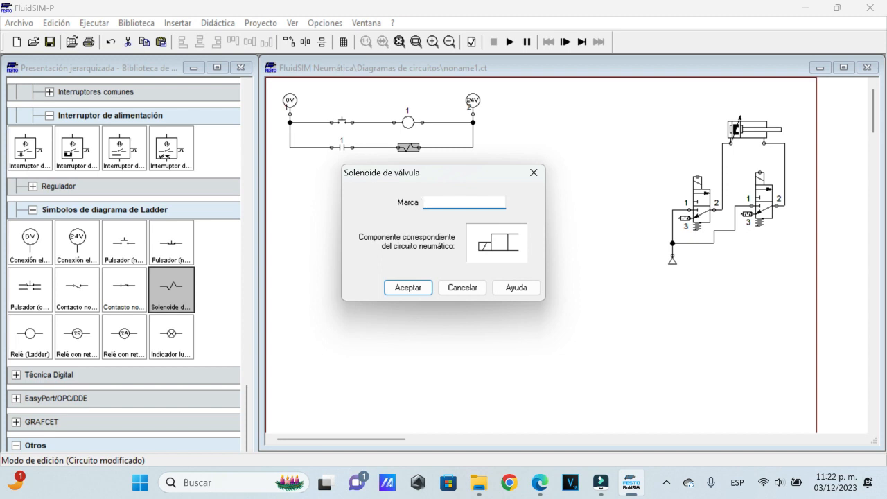
pyautogui.click(422, 288)
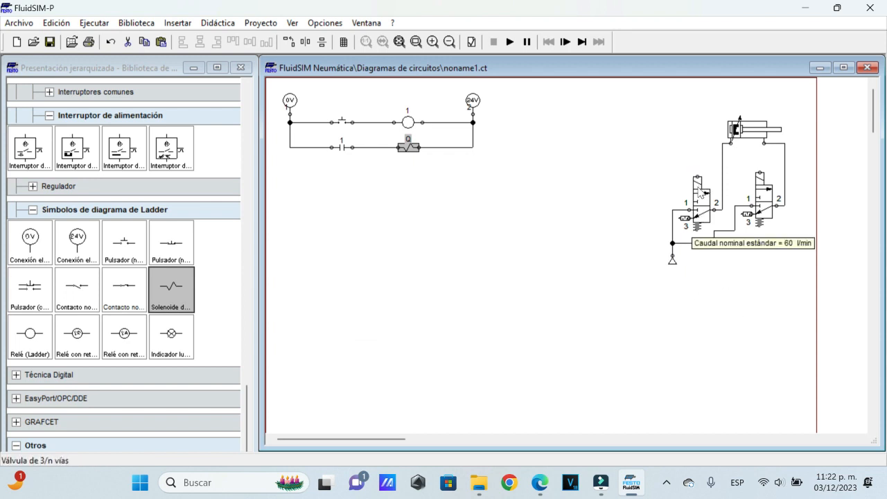
pyautogui.doubleClick(678, 215)
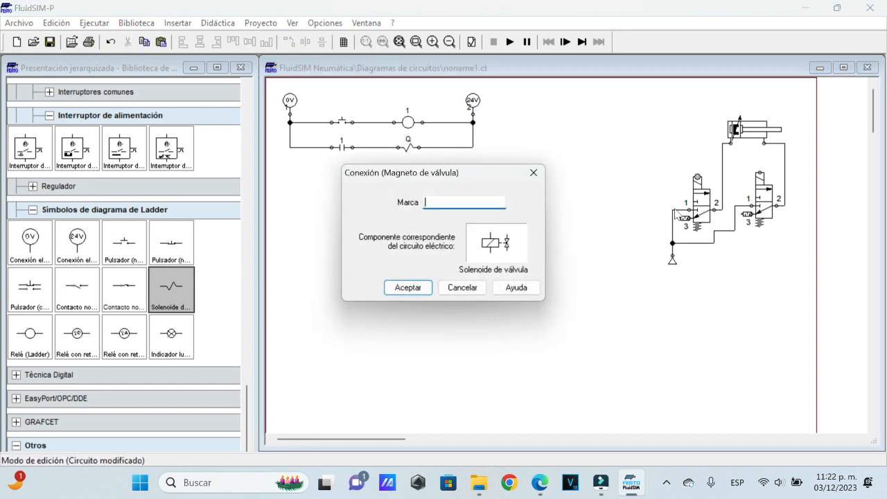
pyautogui.write('Q')
pyautogui.click(407, 287)
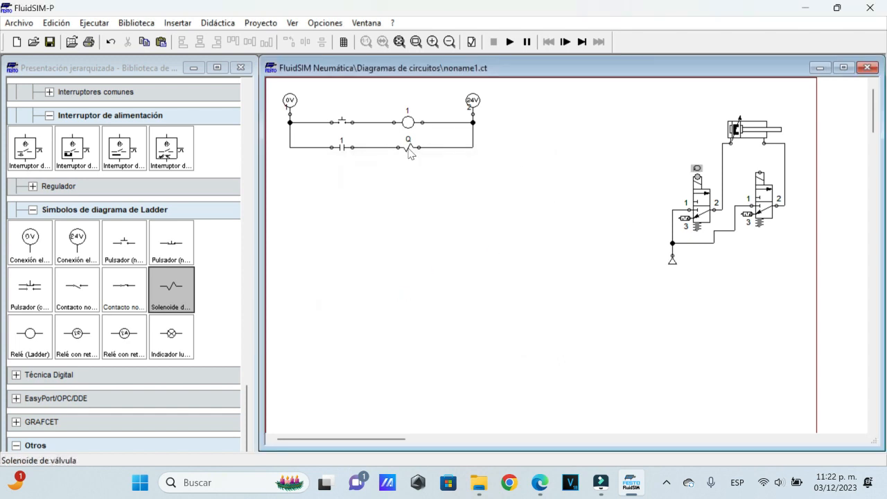
# Step: Simulate the electropneumatic circuit, actuate the push-button to test cylinder extension through solenoid Q, and stop the simulation
pyautogui.click(511, 42)
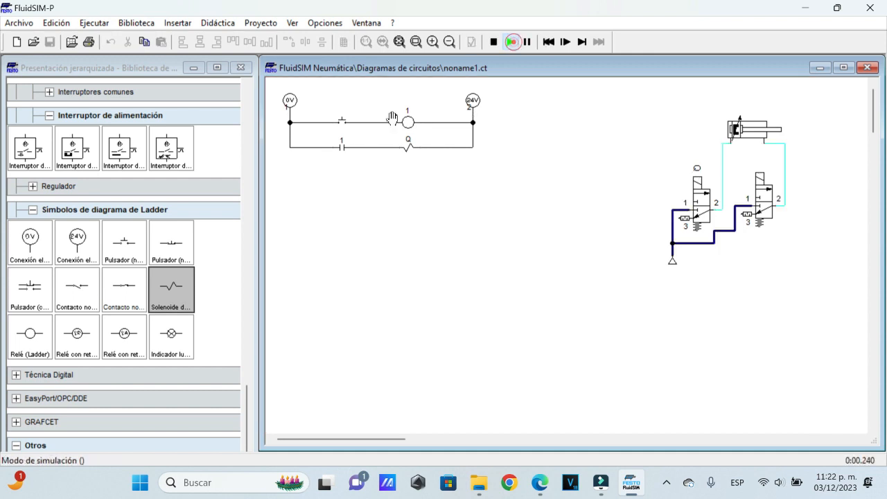
pyautogui.click(352, 110)
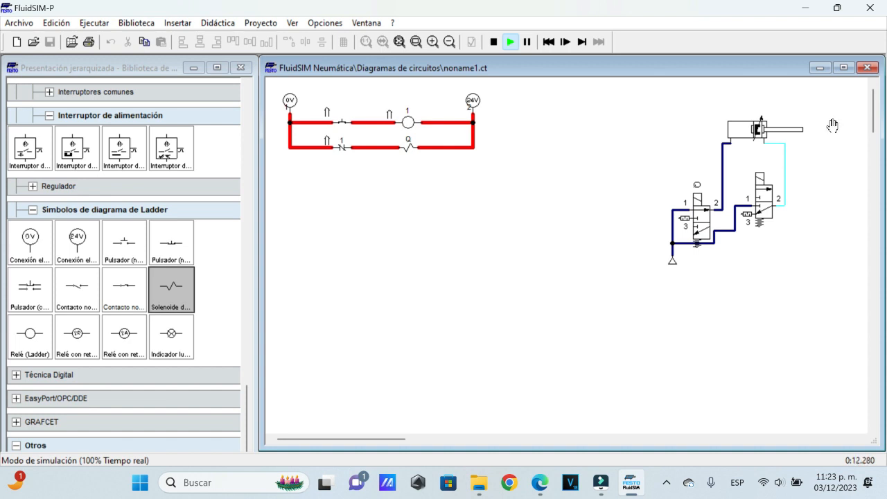
pyautogui.click(494, 43)
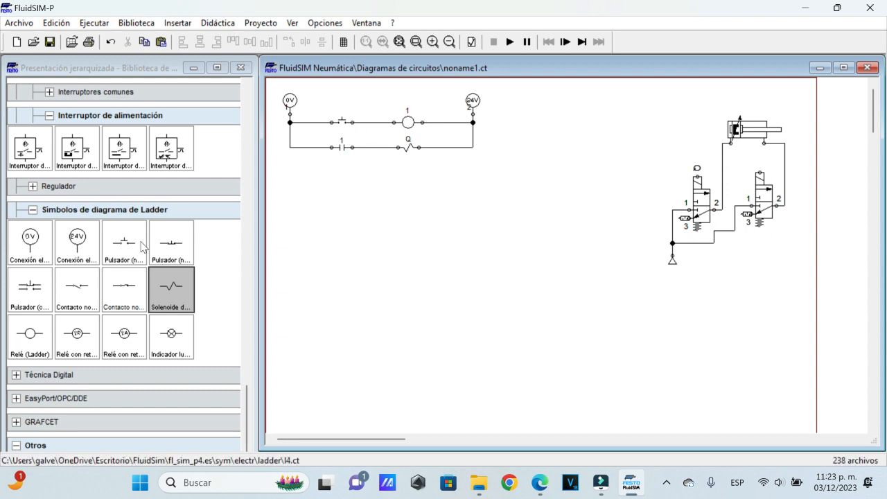
# Step: Place a normally open push-button with a relay, and below them a normally open contact with a valve solenoid, beneath the existing ladder rungs
pyautogui.moveTo(132, 241); pyautogui.dragTo(345, 181)
pyautogui.moveTo(30, 334); pyautogui.dragTo(415, 174)
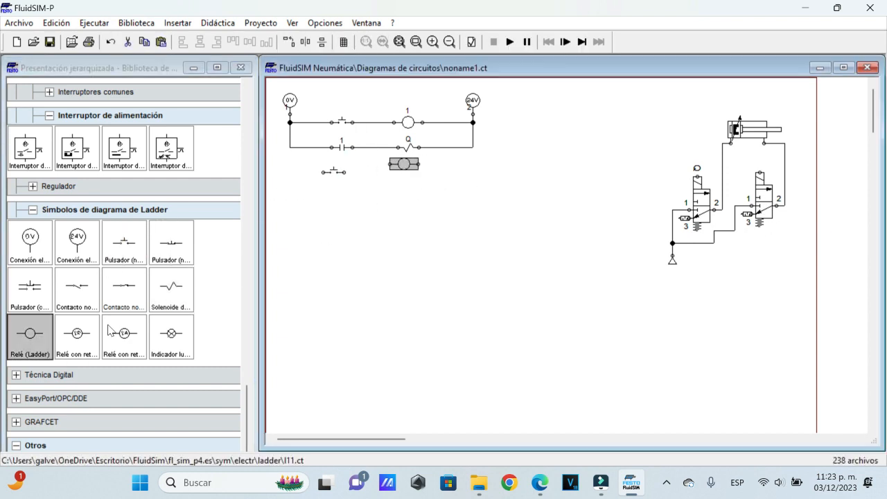
pyautogui.moveTo(76, 286); pyautogui.dragTo(341, 207)
pyautogui.moveTo(171, 286); pyautogui.dragTo(417, 198)
pyautogui.moveTo(406, 197); pyautogui.dragTo(390, 164)
pyautogui.moveTo(404, 158); pyautogui.dragTo(408, 167)
# Step: Wire the two new ladder rungs between the 0V and 24V rails
pyautogui.moveTo(422, 172); pyautogui.dragTo(473, 147)
pyautogui.moveTo(427, 197); pyautogui.dragTo(472, 171)
pyautogui.moveTo(322, 172); pyautogui.dragTo(289, 170)
pyautogui.moveTo(319, 198); pyautogui.dragTo(289, 172)
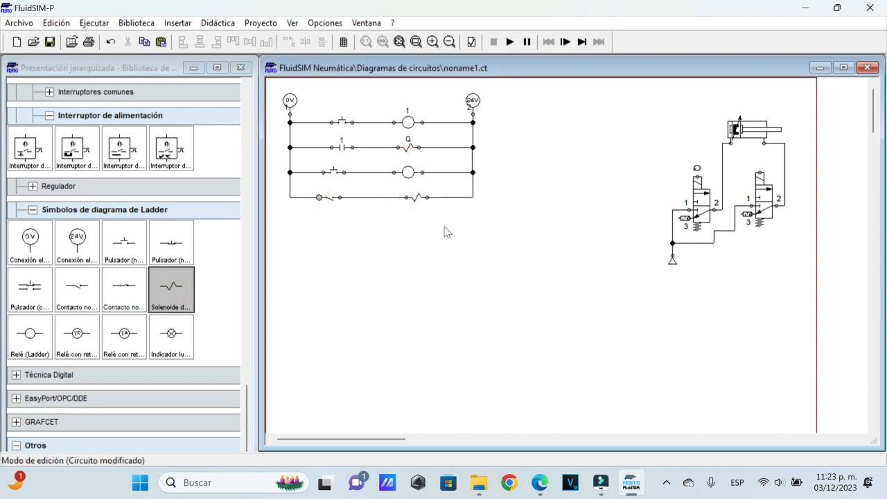
# Step: Label the new relay 2 and assign the same label to the normally open contact on the lowest rung
pyautogui.doubleClick(405, 171)
pyautogui.write('2')
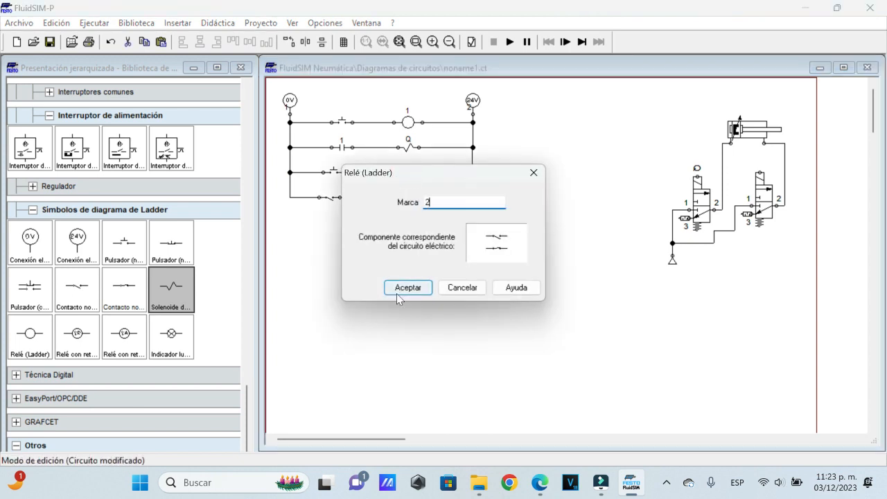
pyautogui.click(399, 289)
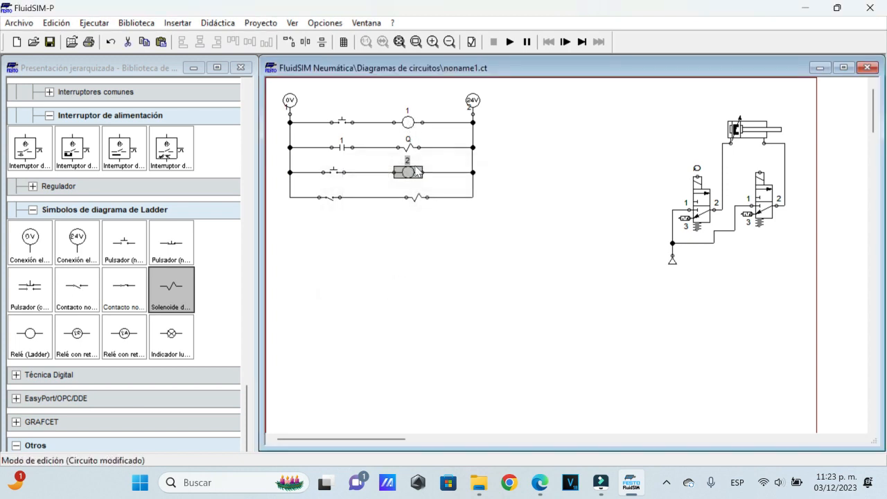
pyautogui.doubleClick(331, 198)
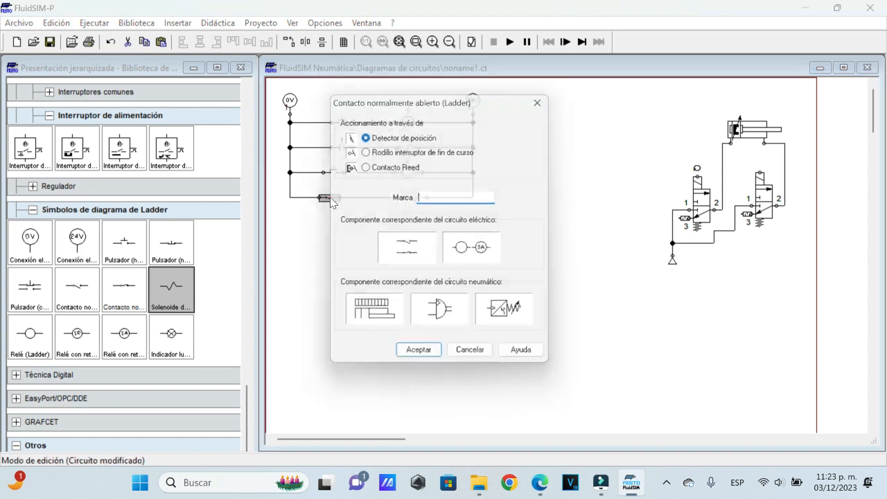
pyautogui.write('2')
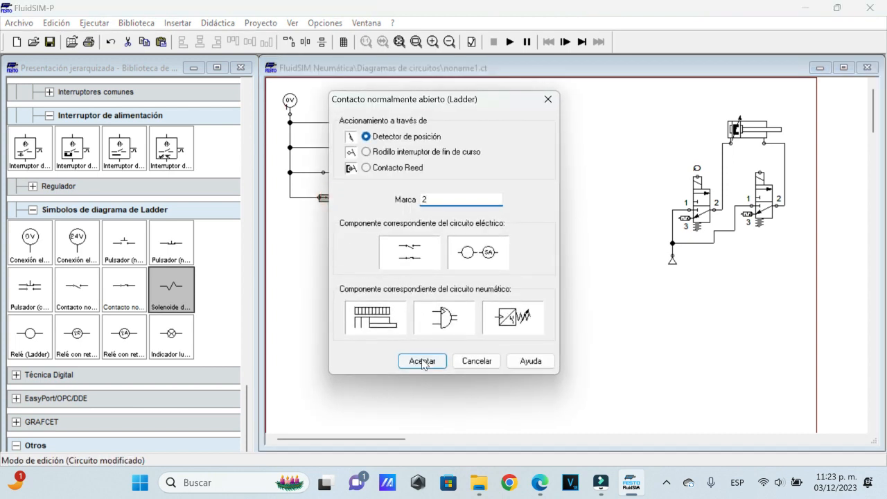
pyautogui.click(422, 361)
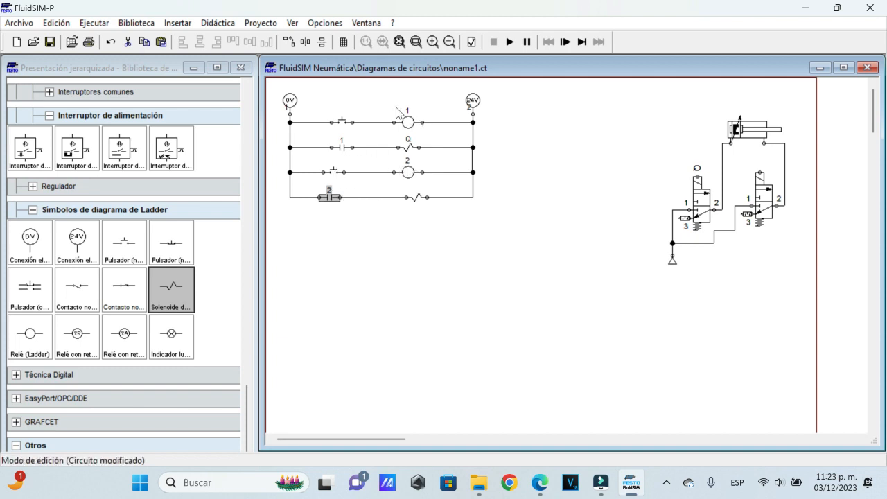
# Step: Label the lowest rung's solenoid W and assign the same label to the solenoid connection of the valve feeding the cylinder's rod side
pyautogui.doubleClick(421, 201)
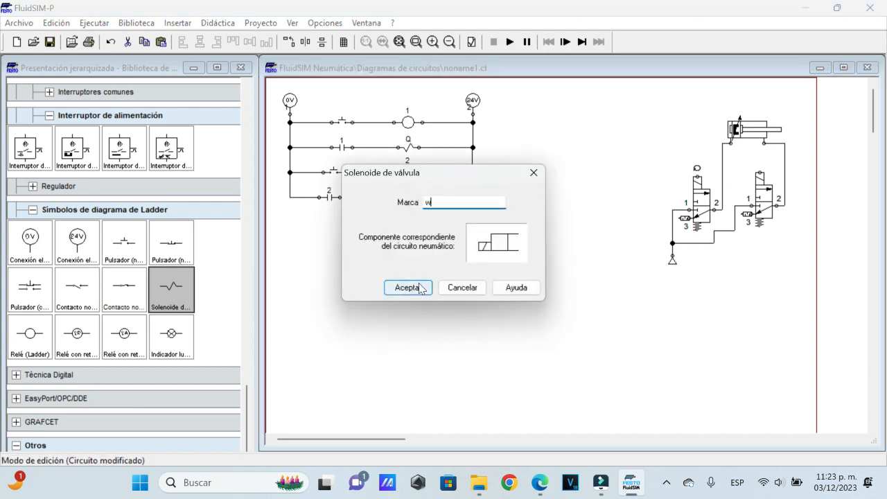
pyautogui.click(418, 288)
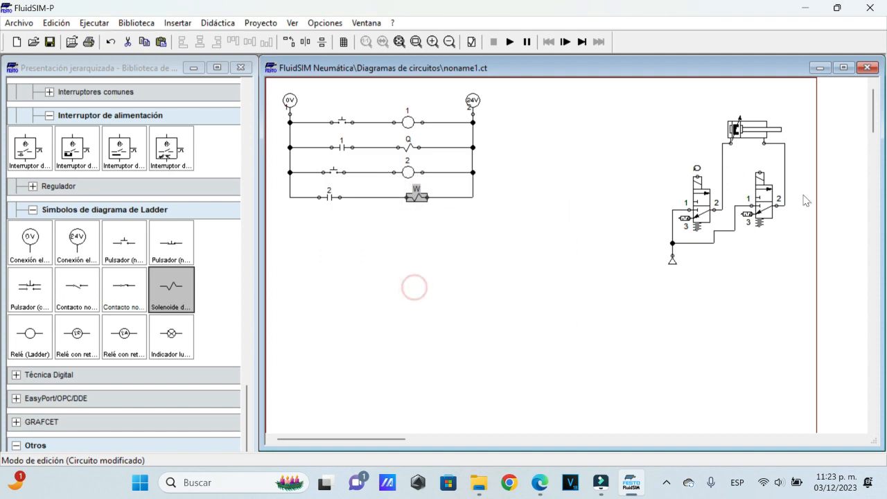
pyautogui.doubleClick(760, 172)
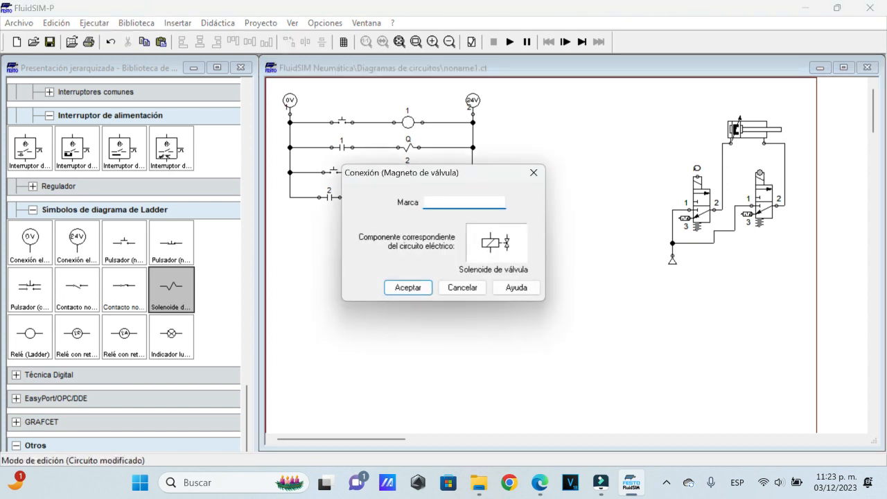
pyautogui.click(424, 287)
# Step: Simulate the circuit and actuate each push-button in turn to test cylinder extension through solenoid Q and retraction through solenoid W
pyautogui.click(509, 42)
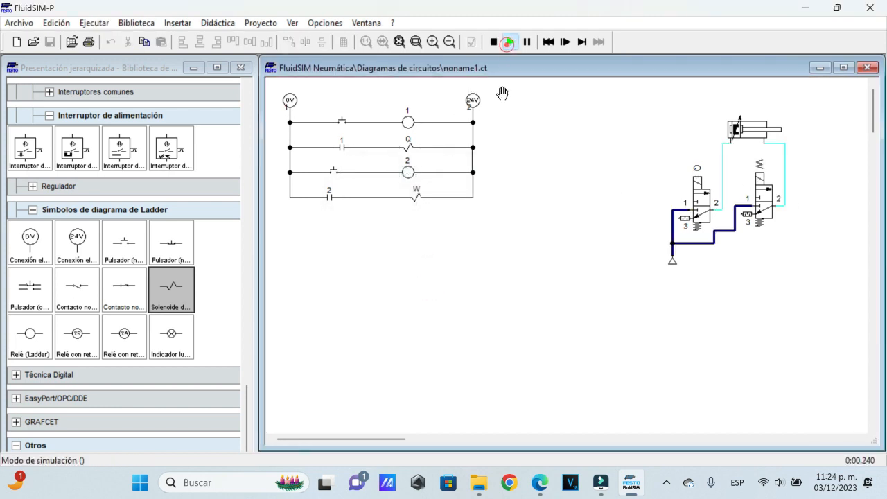
pyautogui.click(342, 119)
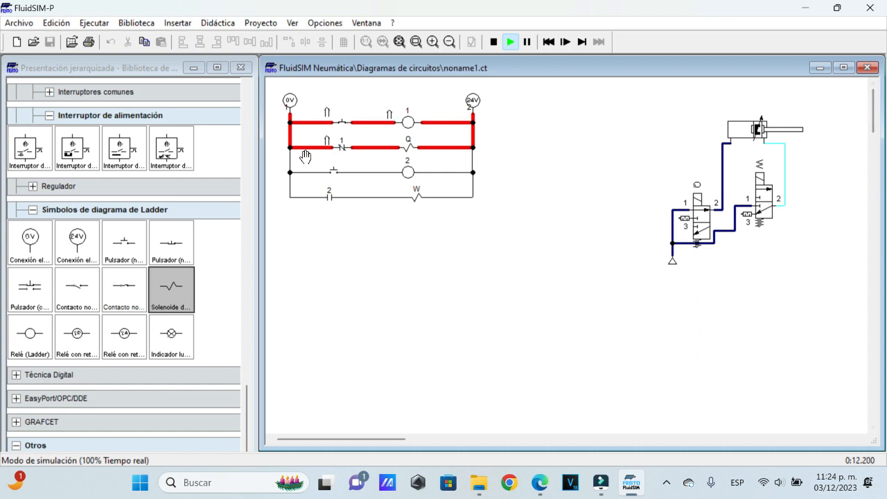
pyautogui.click(344, 118)
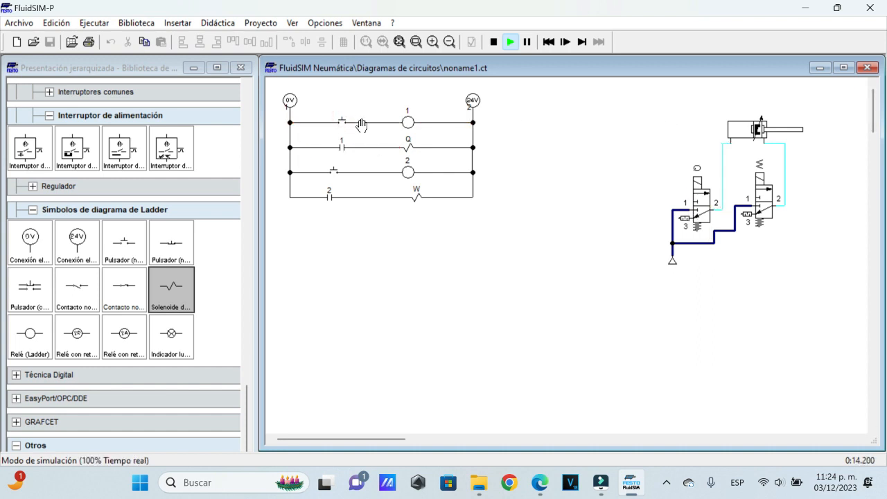
pyautogui.click(337, 163)
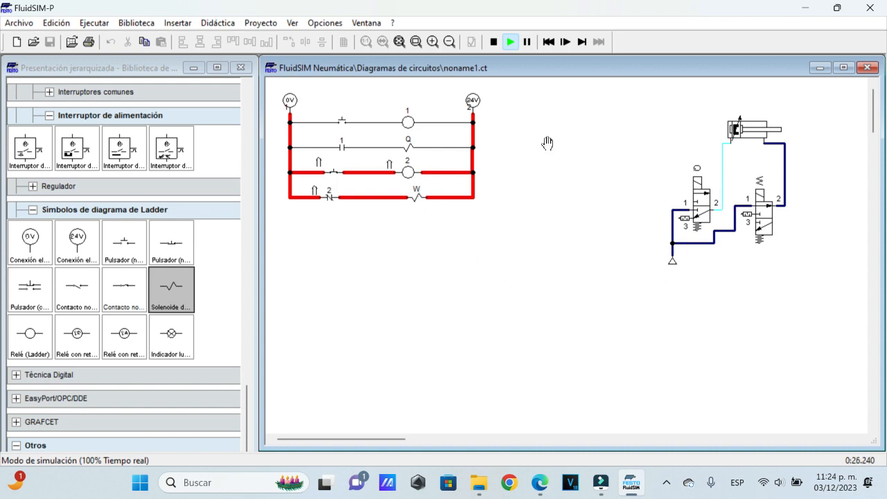
pyautogui.click(318, 167)
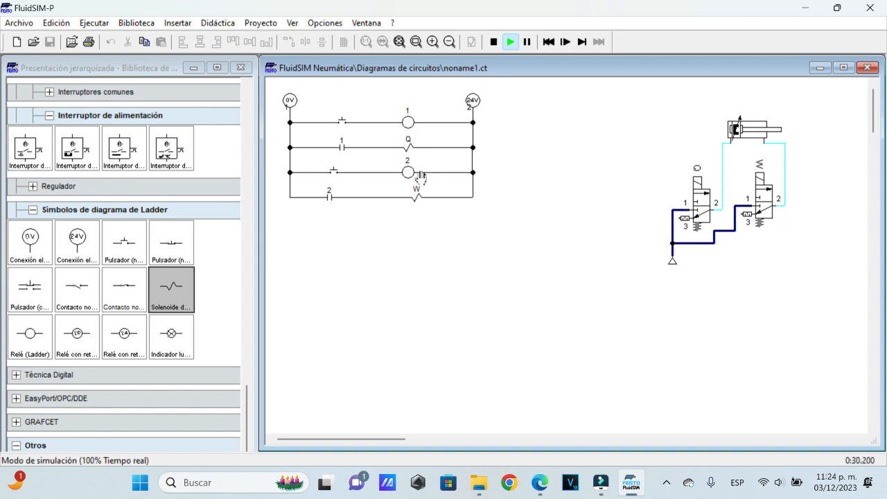
# Step: Alternate between the relay 1 and relay 2 push-buttons in quick succession to cycle the cylinder out and back
pyautogui.click(350, 113)
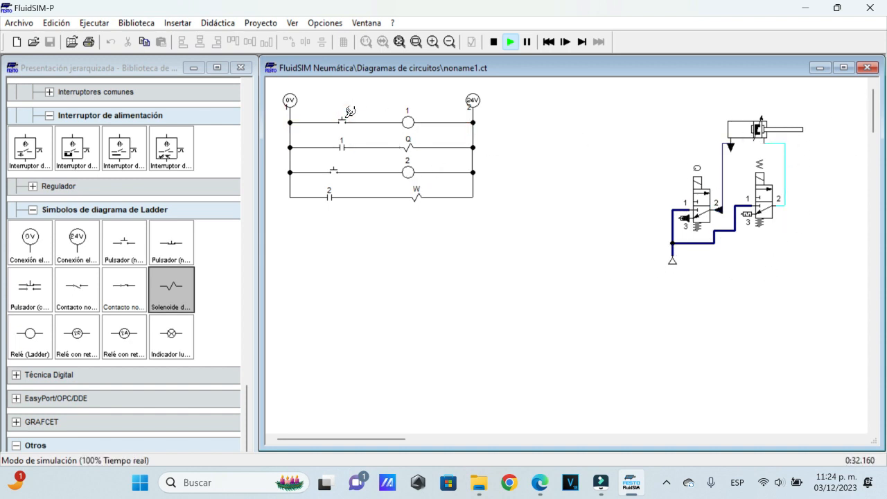
pyautogui.click(338, 168)
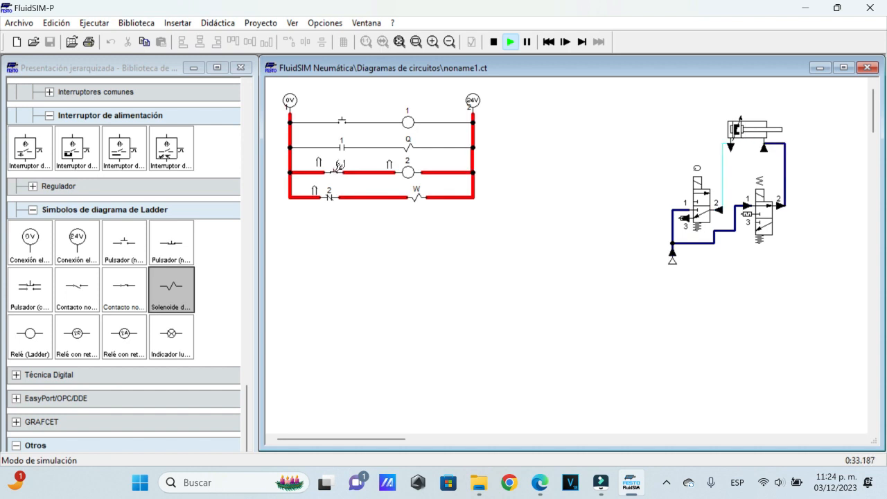
pyautogui.click(342, 122)
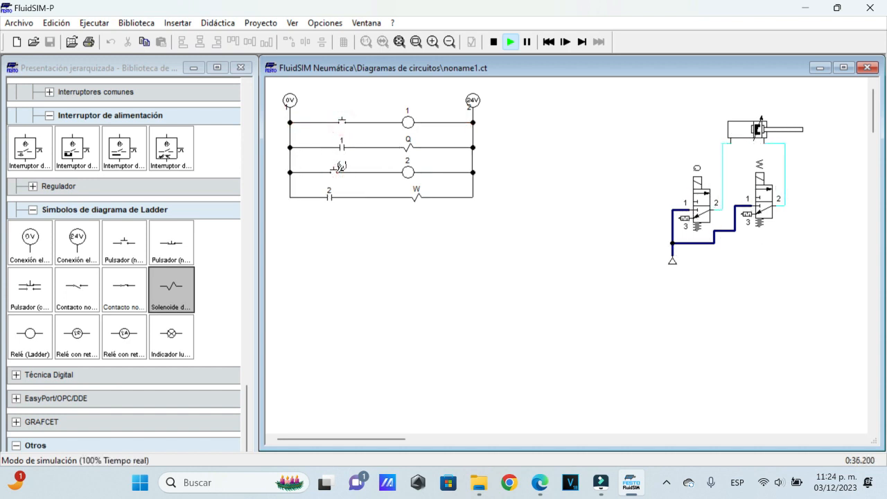
pyautogui.click(336, 172)
pyautogui.click(346, 113)
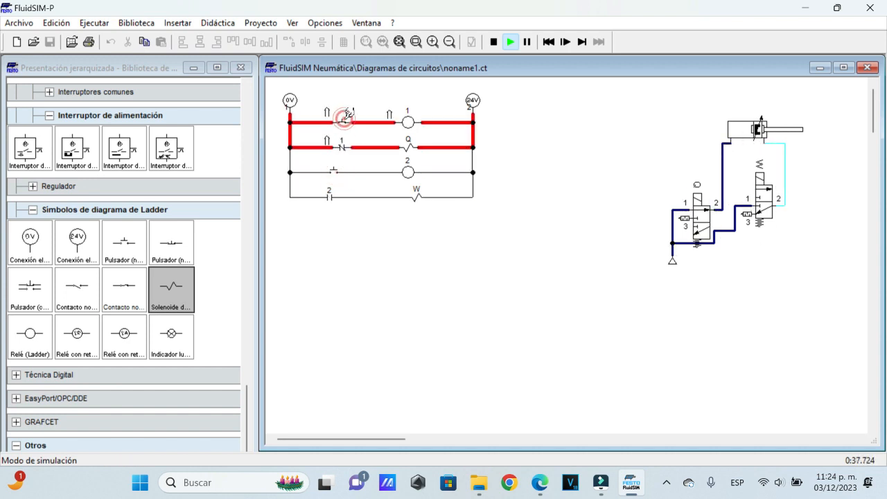
pyautogui.click(338, 169)
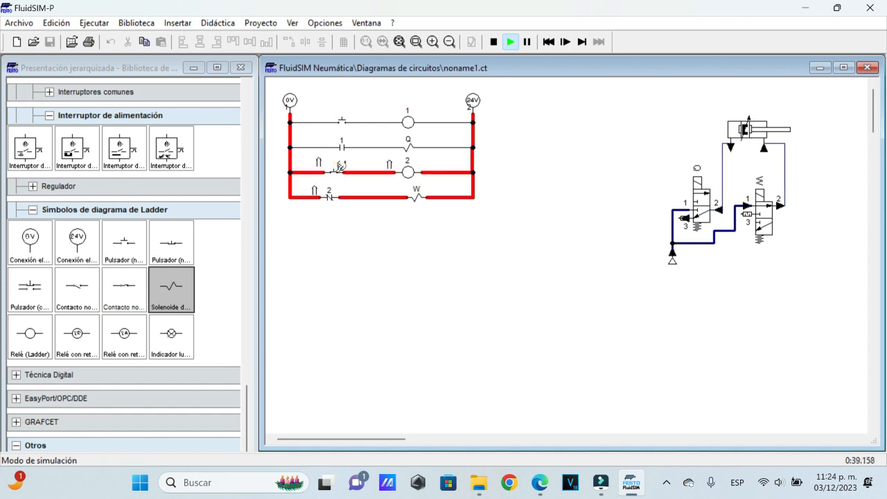
pyautogui.click(343, 121)
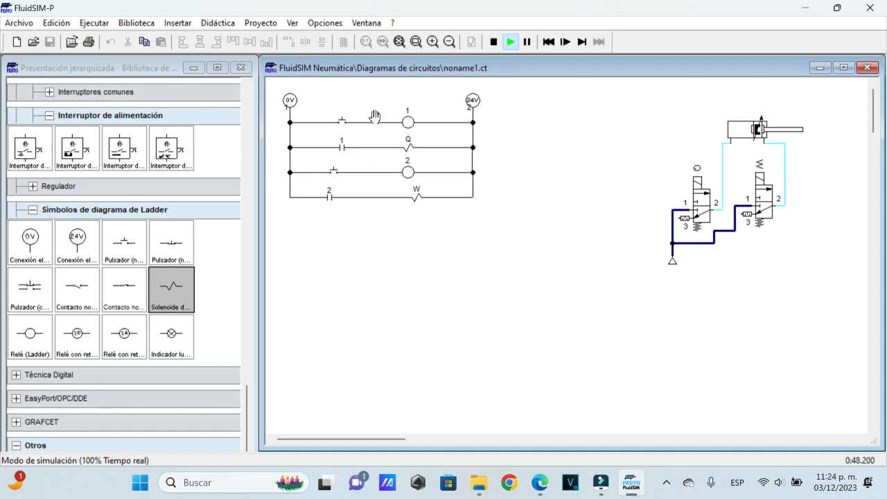
# Step: Pulse the relay 1 push-button repeatedly, pulse the relay 2 push-button, and pulse the first one again to test the cylinder's response to brief actuations
pyautogui.click(352, 110)
pyautogui.click(352, 109)
pyautogui.click(352, 110)
pyautogui.click(352, 110)
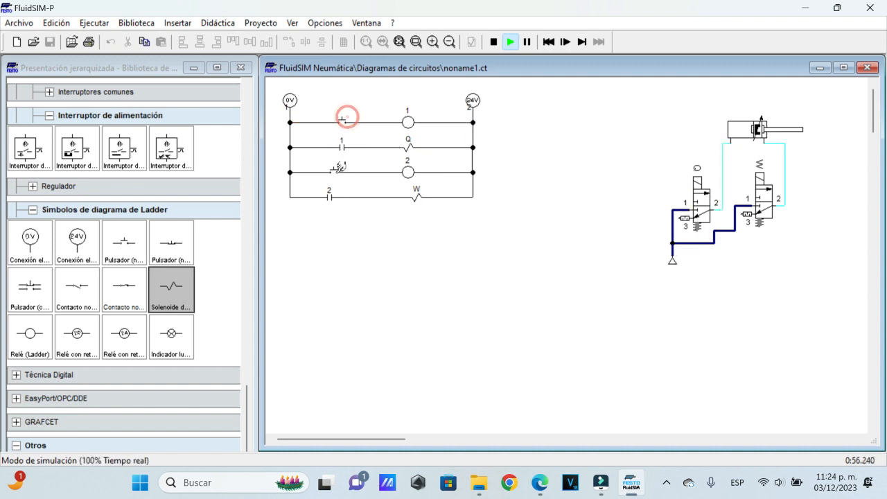
pyautogui.click(336, 169)
pyautogui.click(336, 168)
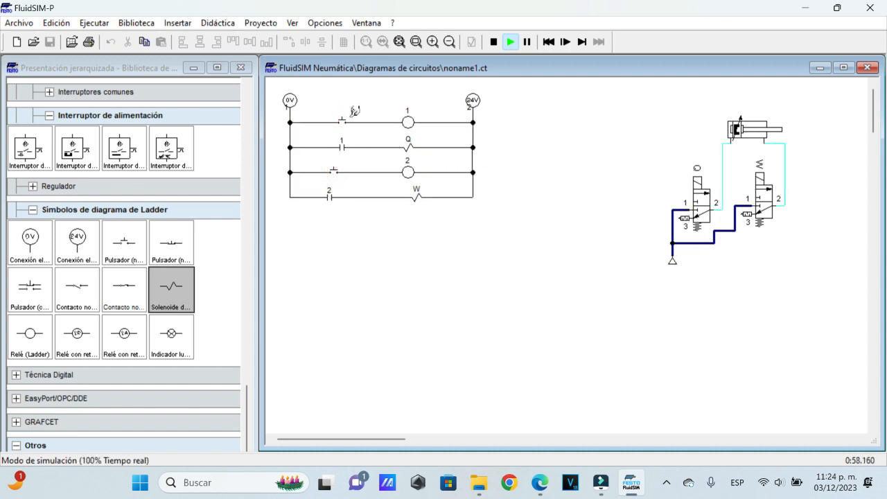
pyautogui.click(351, 111)
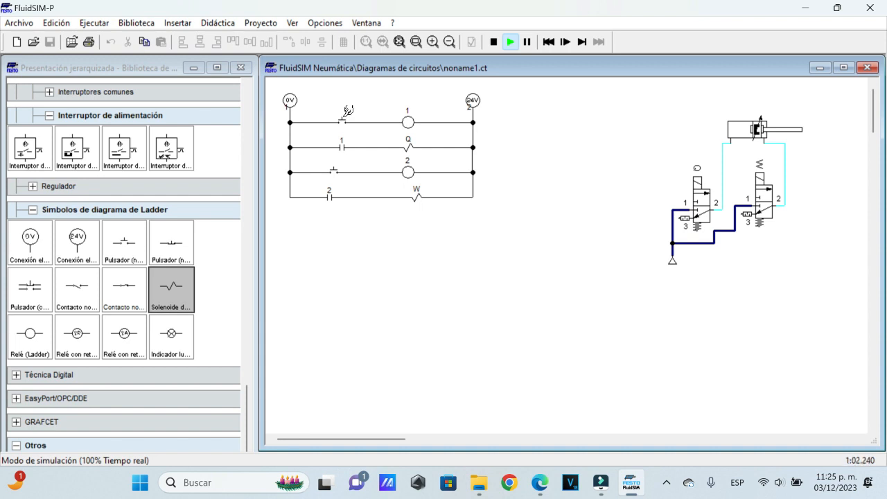
pyautogui.click(349, 111)
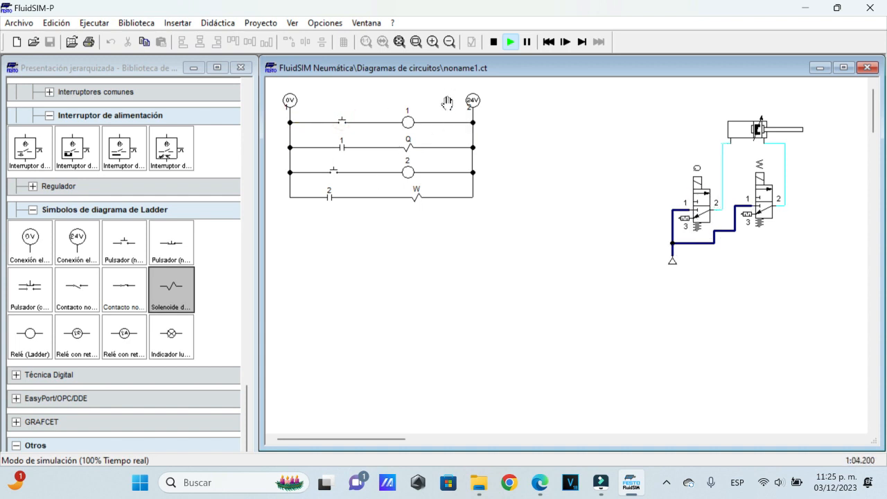